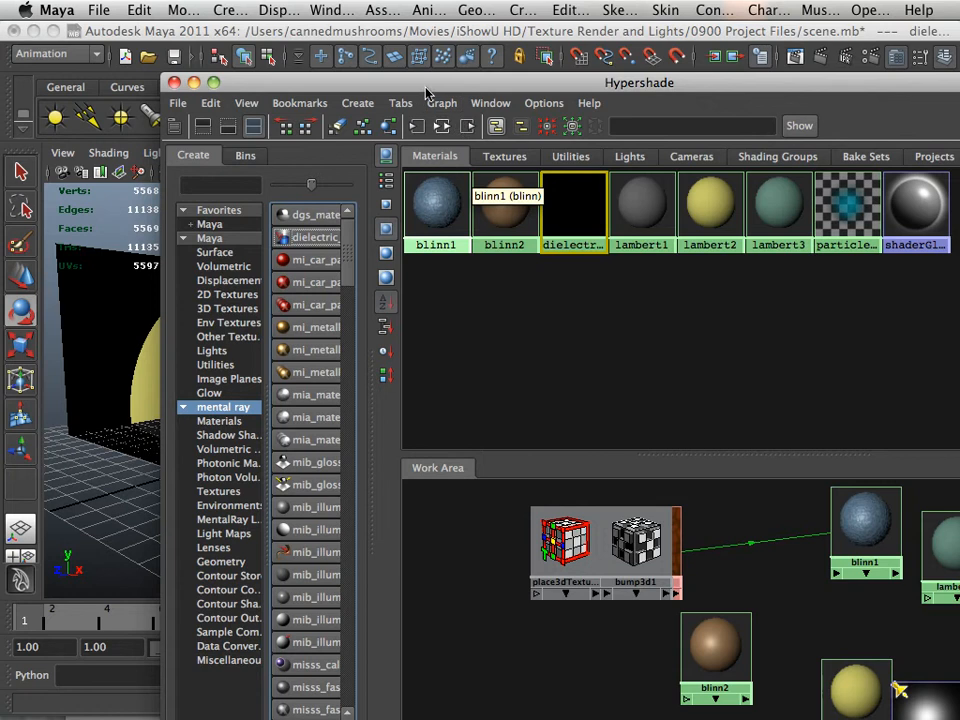
Assign the dielectric material to the spiky object beneath the sphere and uncover the material's attributes behind the Hypershade
drag(322, 82, 674, 158)
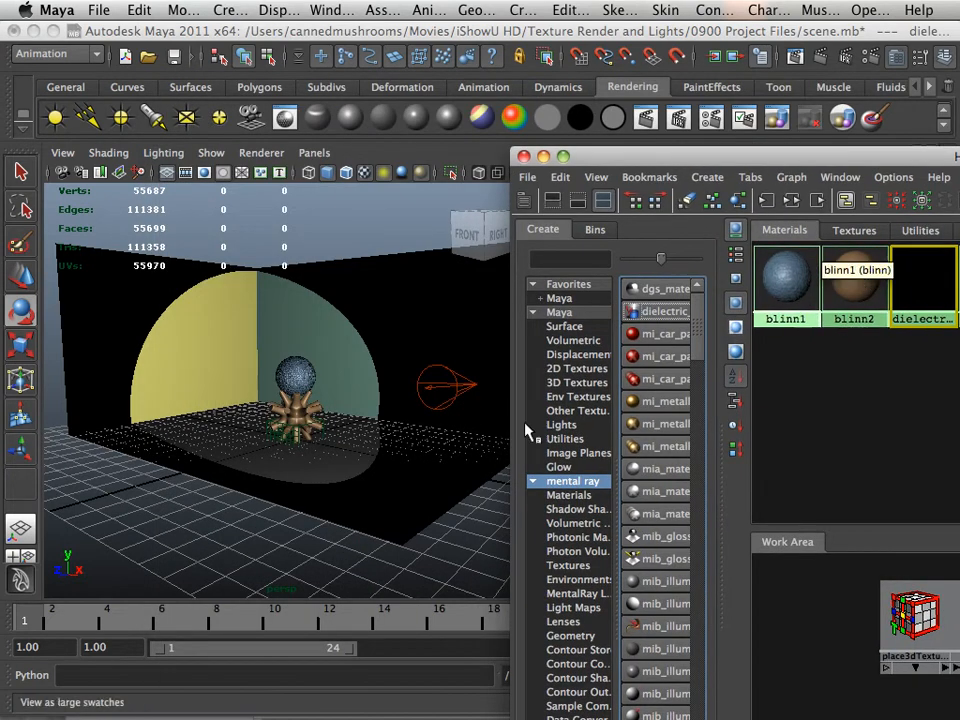
middle_drag(920, 282, 298, 418)
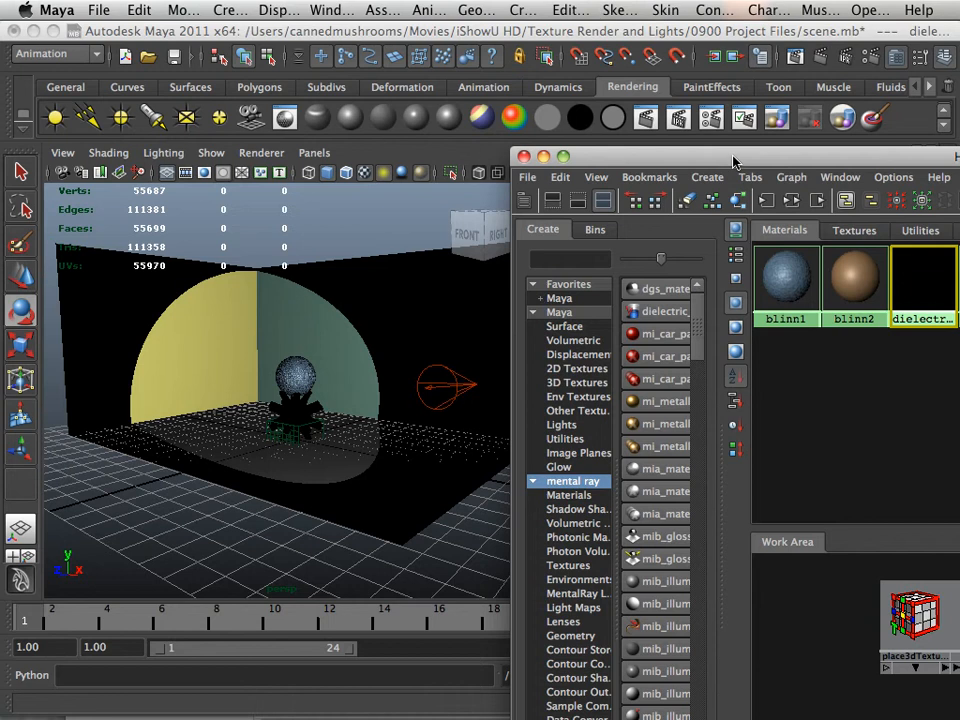
drag(735, 160, 58, 210)
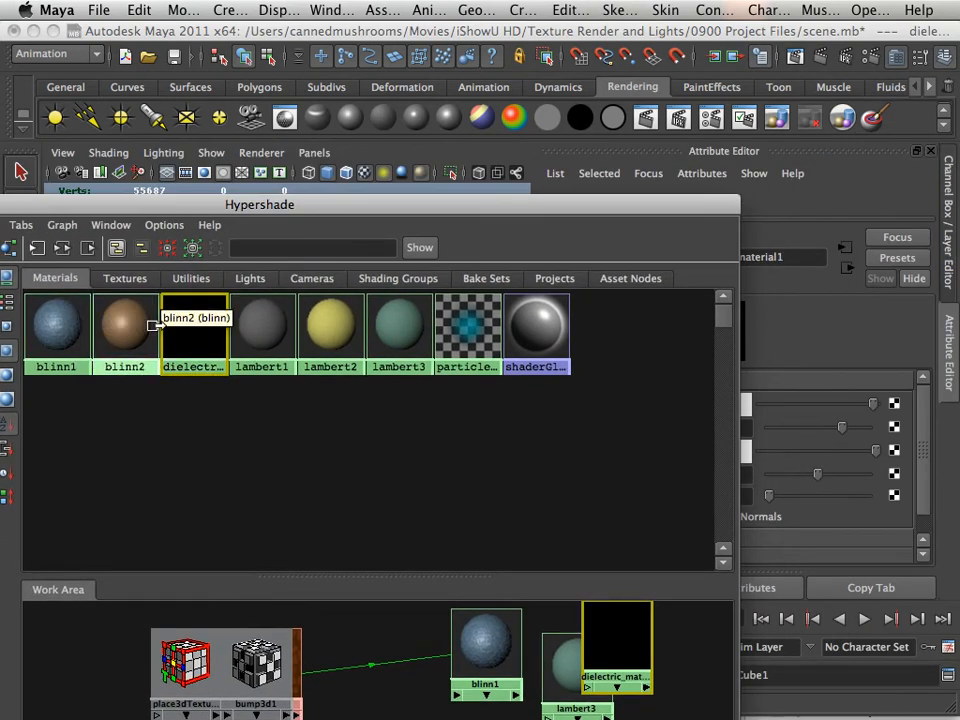
drag(354, 206, 61, 325)
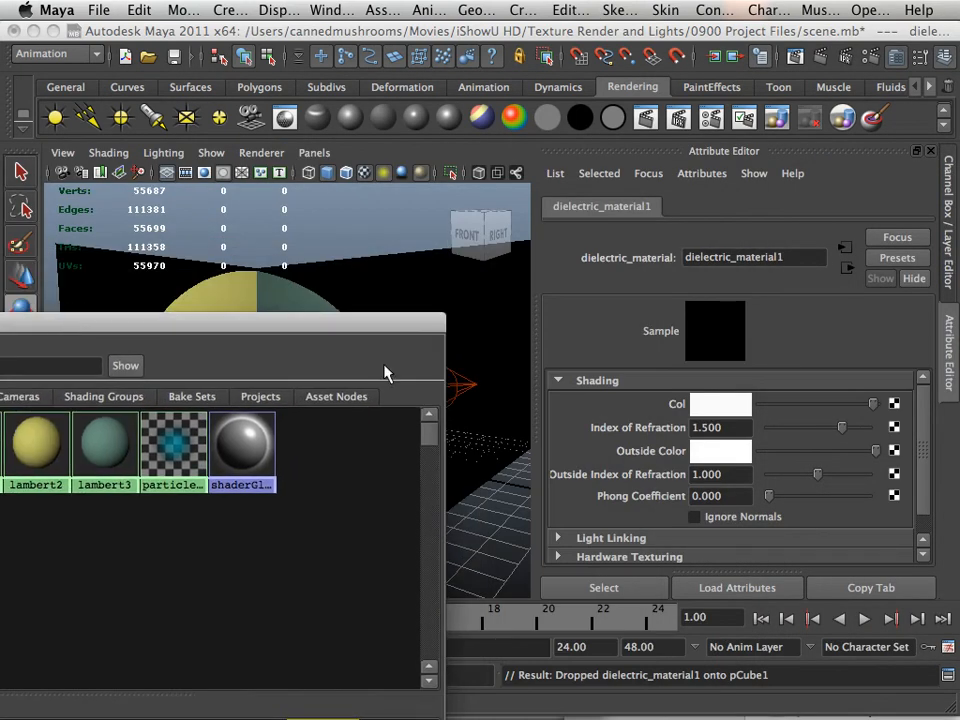
Set the dielectric material's Col to orange, made from the red preset with added green, and close the Hypershade
click(716, 408)
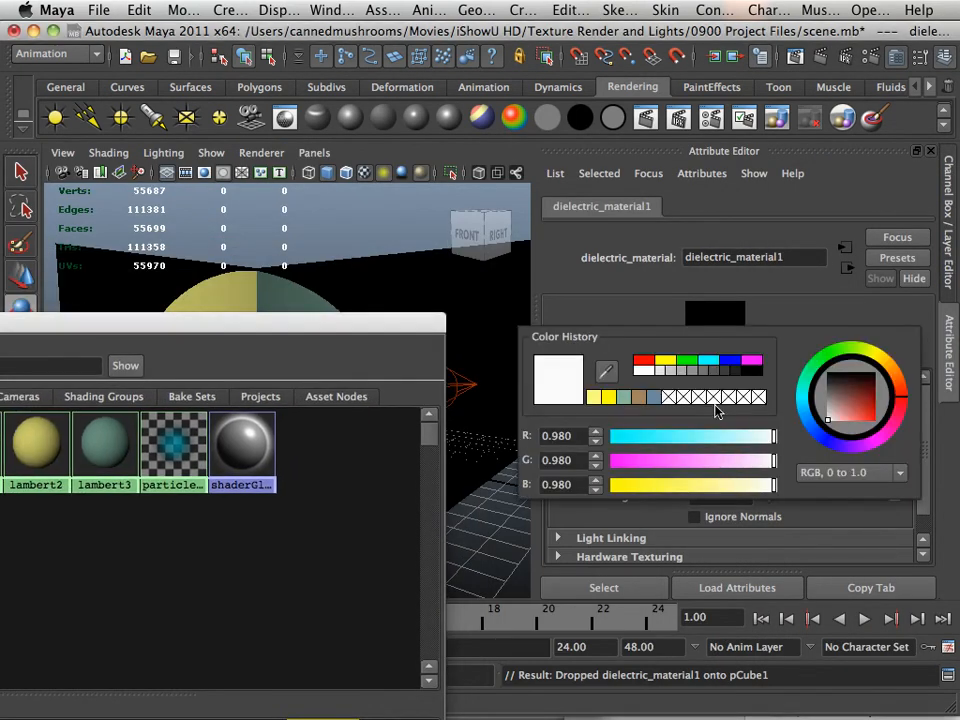
click(643, 360)
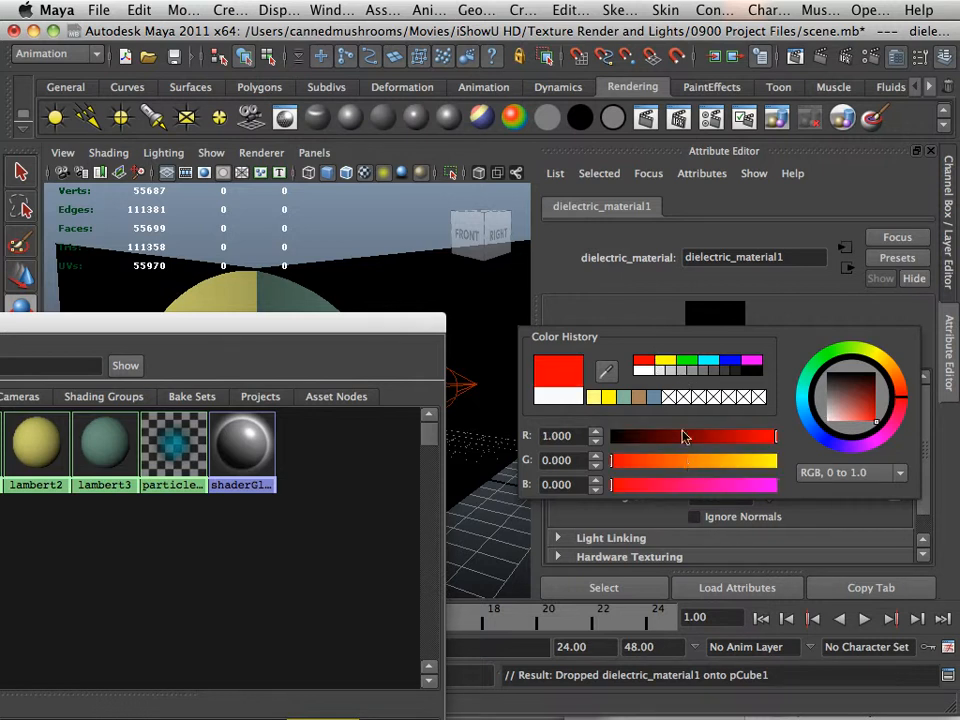
drag(707, 465, 686, 470)
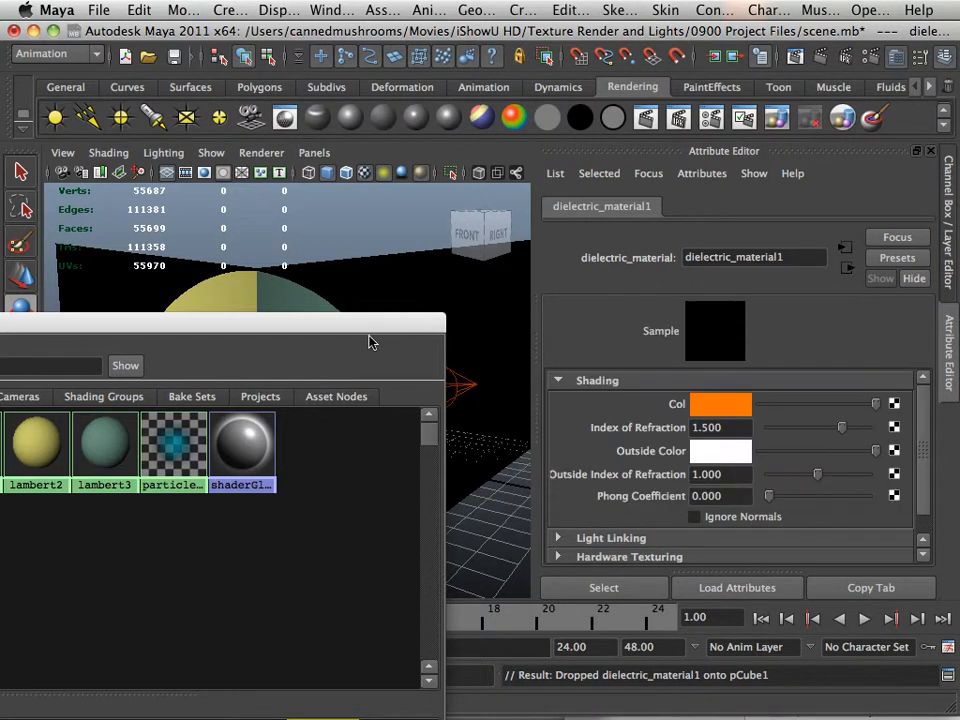
mouse_move(371, 339)
mouse_down()
mouse_move(369, 354)
mouse_move(606, 542)
mouse_move(733, 379)
mouse_move(671, 394)
mouse_move(377, 390)
mouse_move(467, 396)
mouse_move(958, 543)
mouse_up()
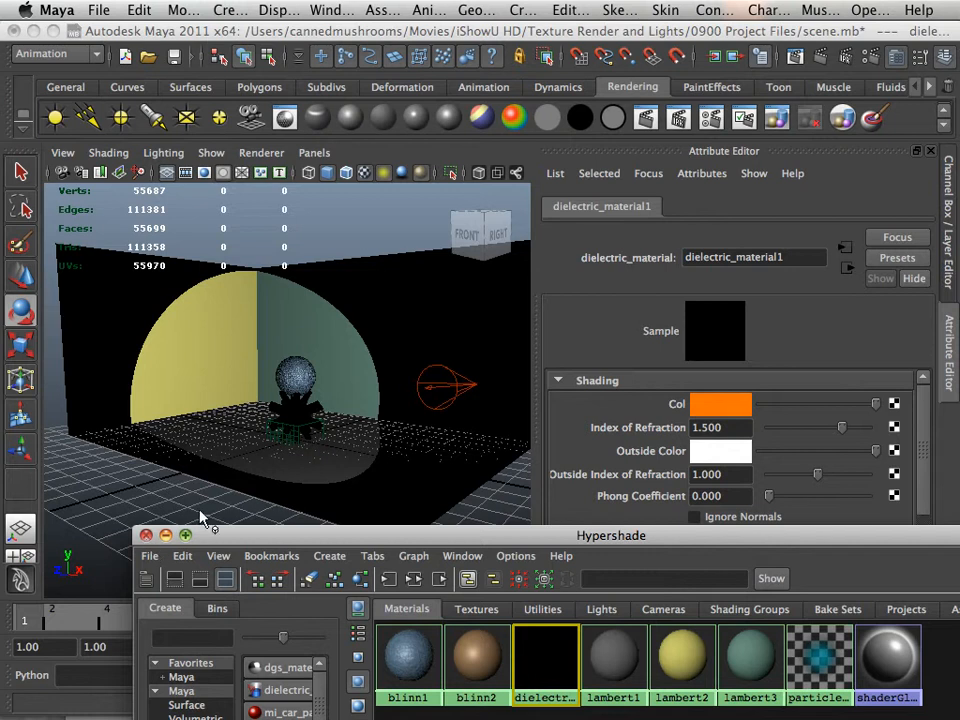
click(146, 536)
click(174, 531)
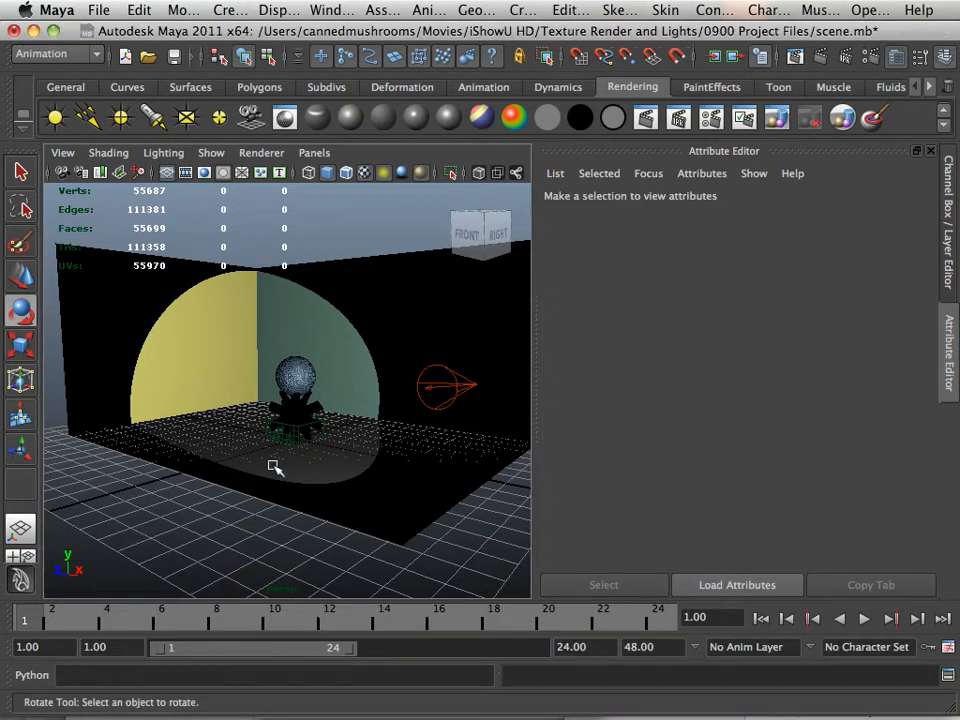
Render the current frame with mental ray from a closer perspective view to check the orange dielectric material
scroll(275, 462, up, 4)
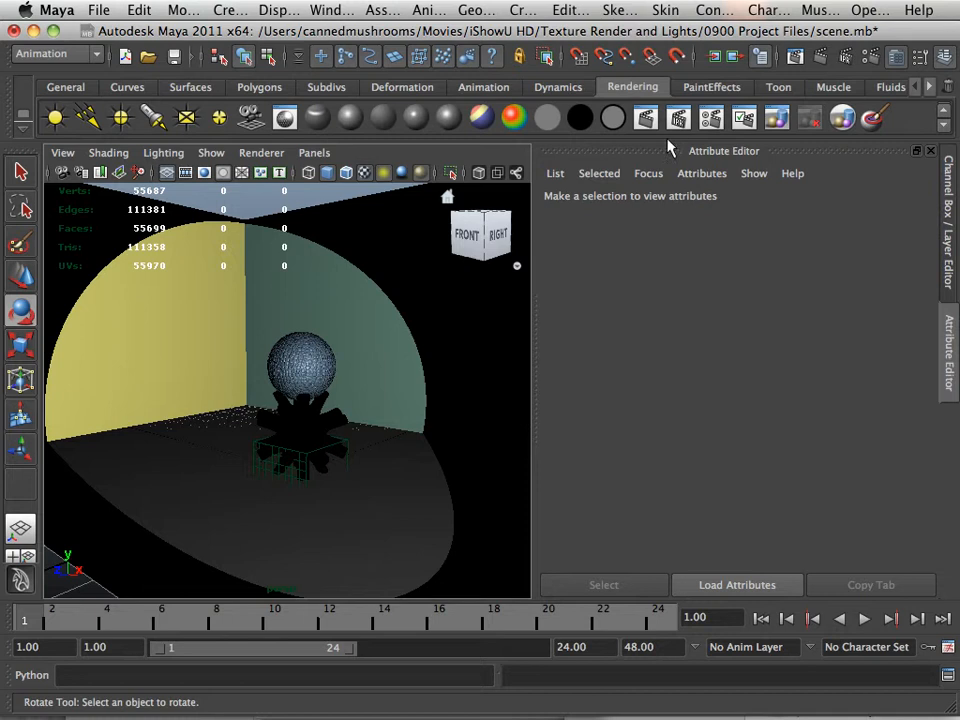
click(645, 119)
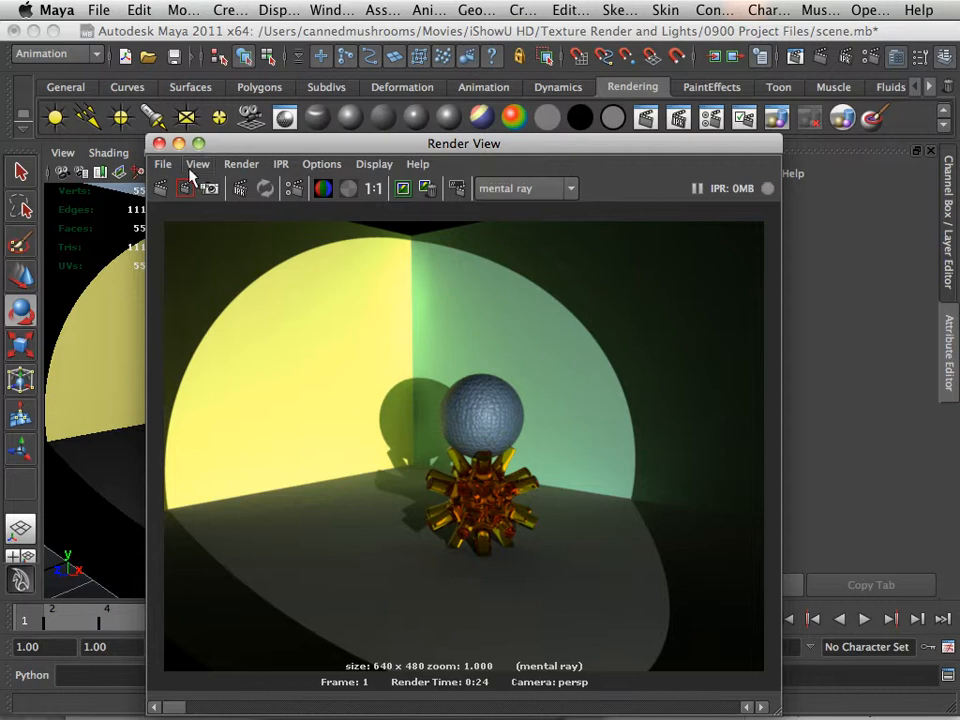
click(158, 144)
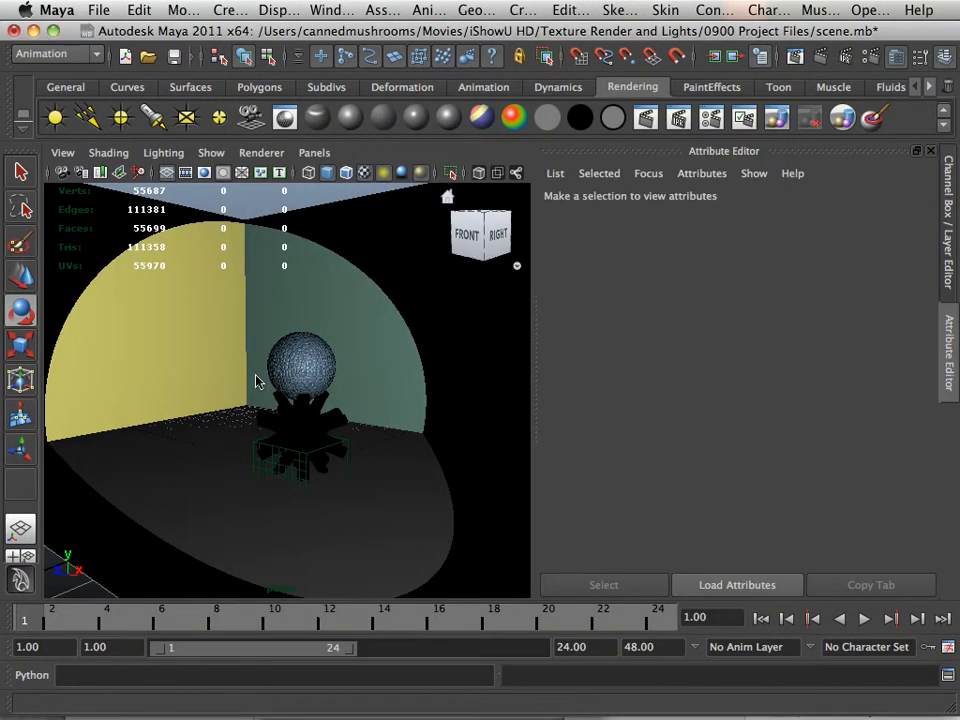
Select the spot light and bring up its caustic and global illumination photon settings
alt+right_drag(255, 380, 311, 332)
alt+drag(311, 332, 286, 346)
alt+middle_drag(286, 346, 283, 365)
alt+right_drag(283, 365, 265, 364)
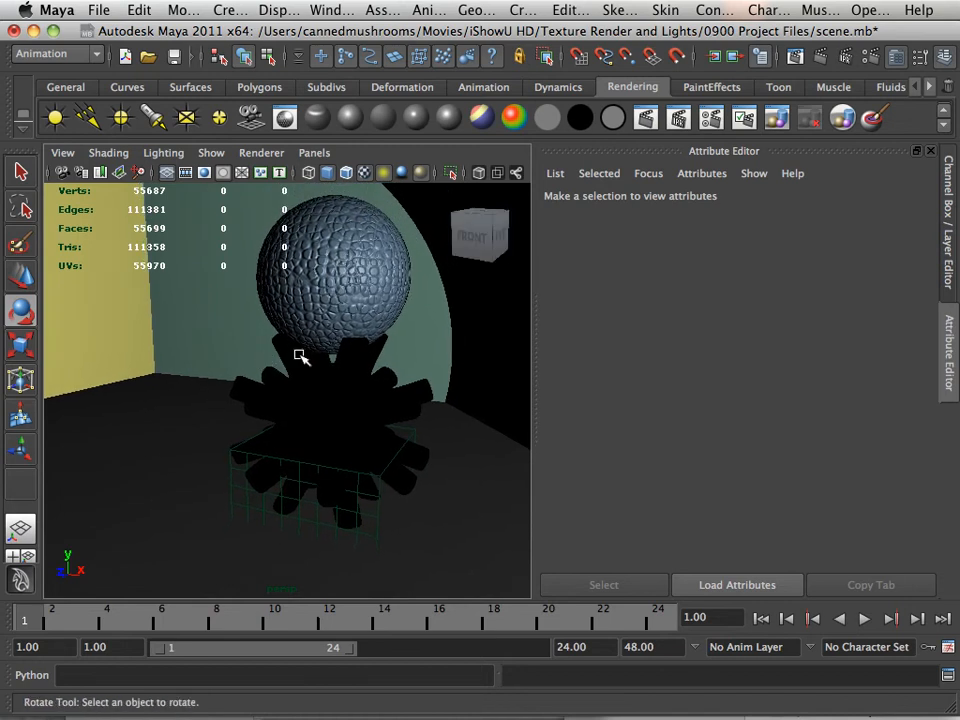
key(a)
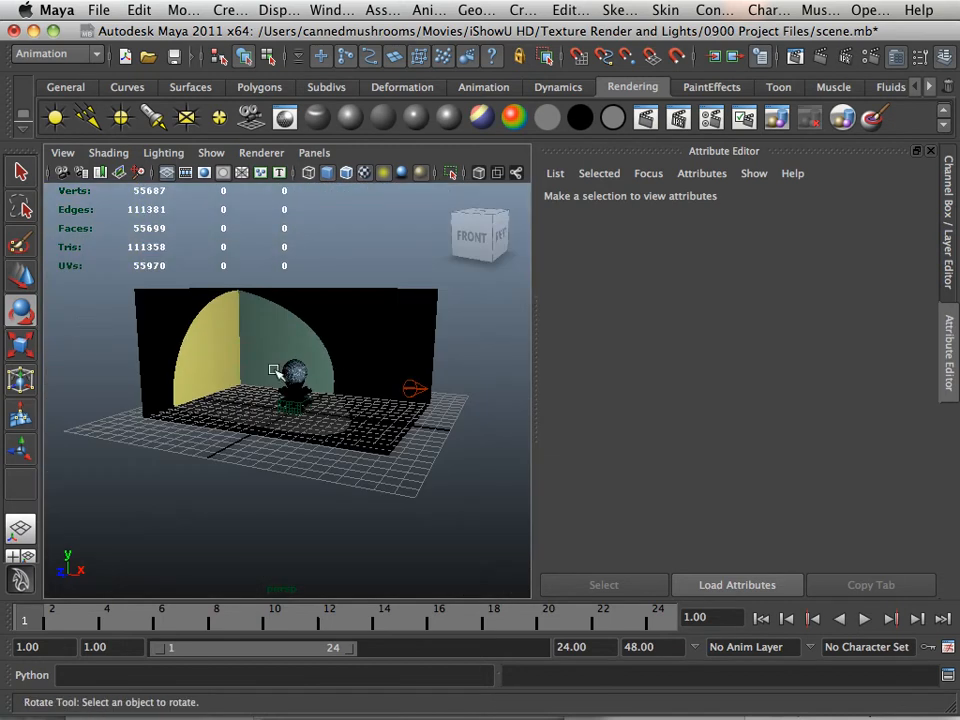
click(416, 390)
alt+right_drag(279, 377, 440, 414)
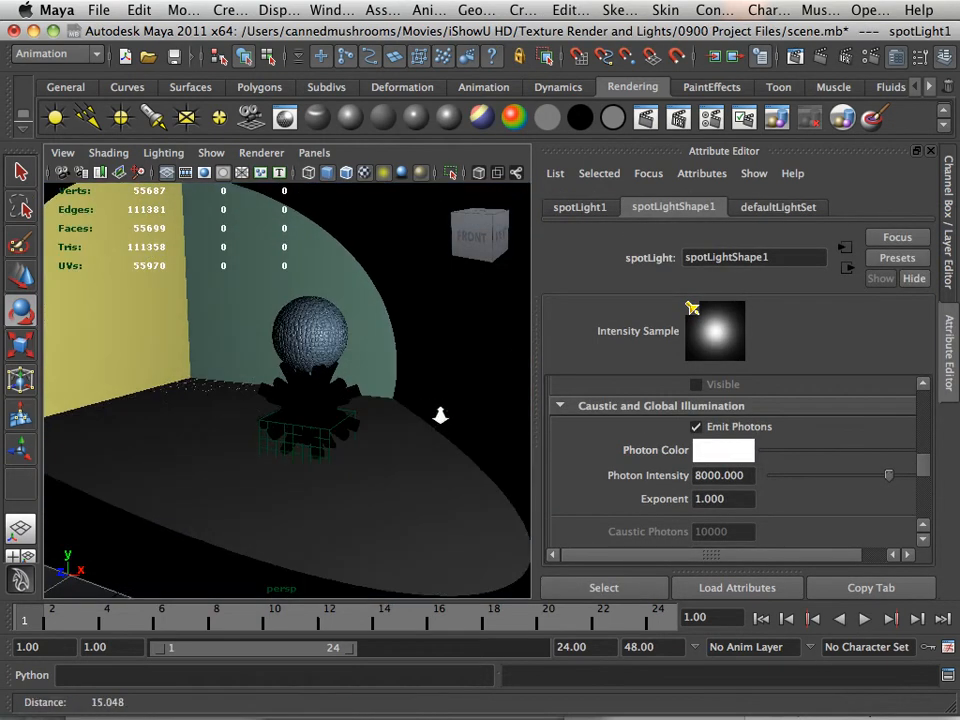
alt+middle_drag(351, 393, 336, 404)
alt+right_drag(336, 404, 392, 413)
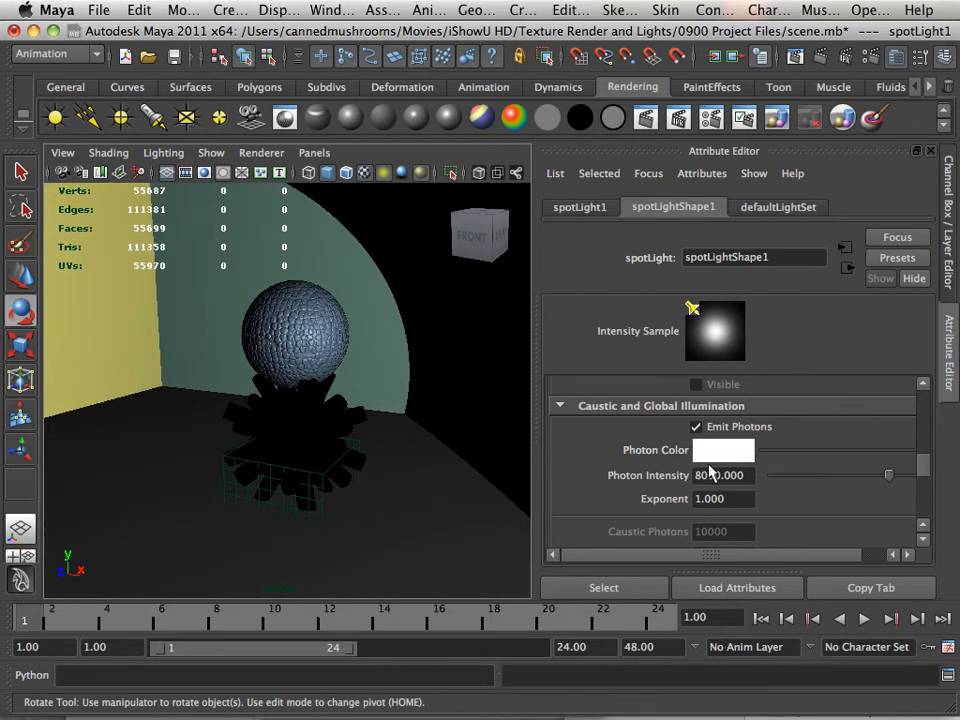
scroll(712, 472, down, 1)
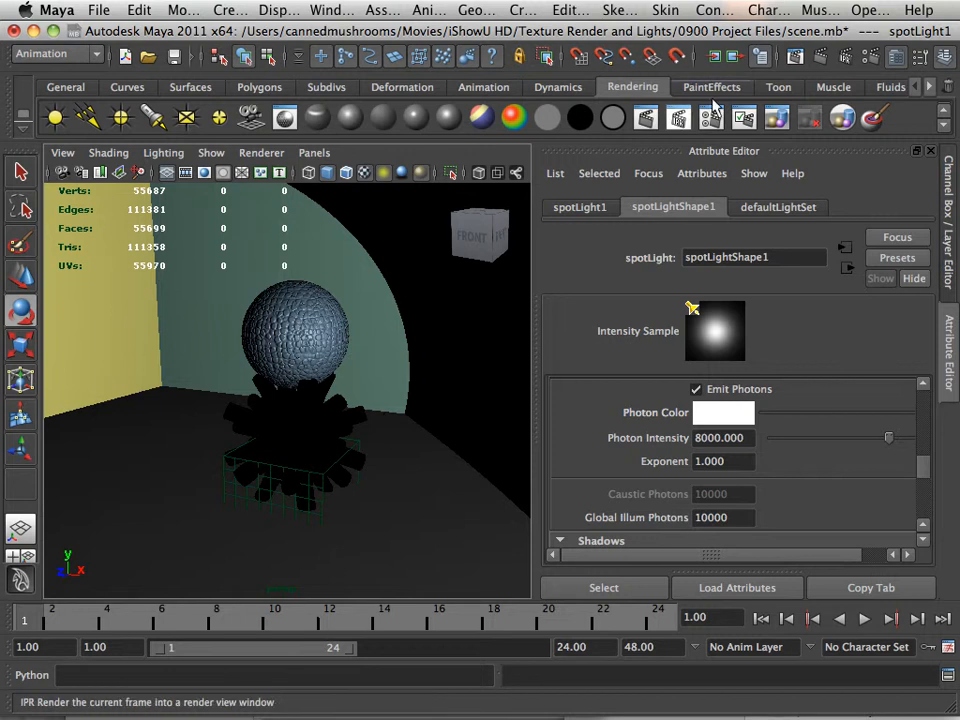
Turn off Global Illumination and enable Caustics in the mental ray render features
click(743, 118)
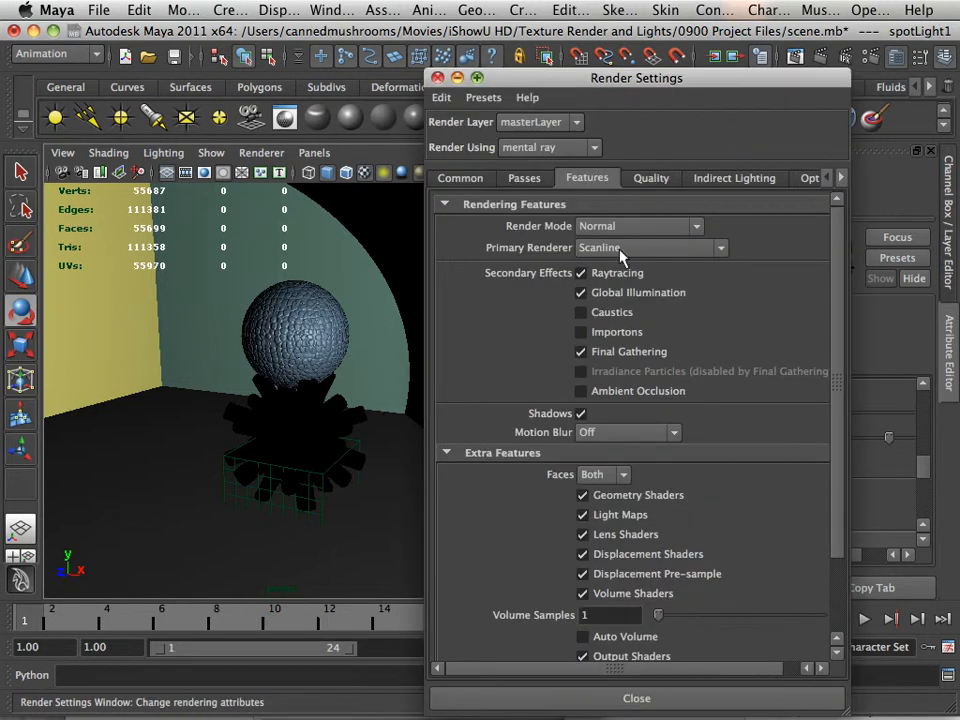
click(582, 293)
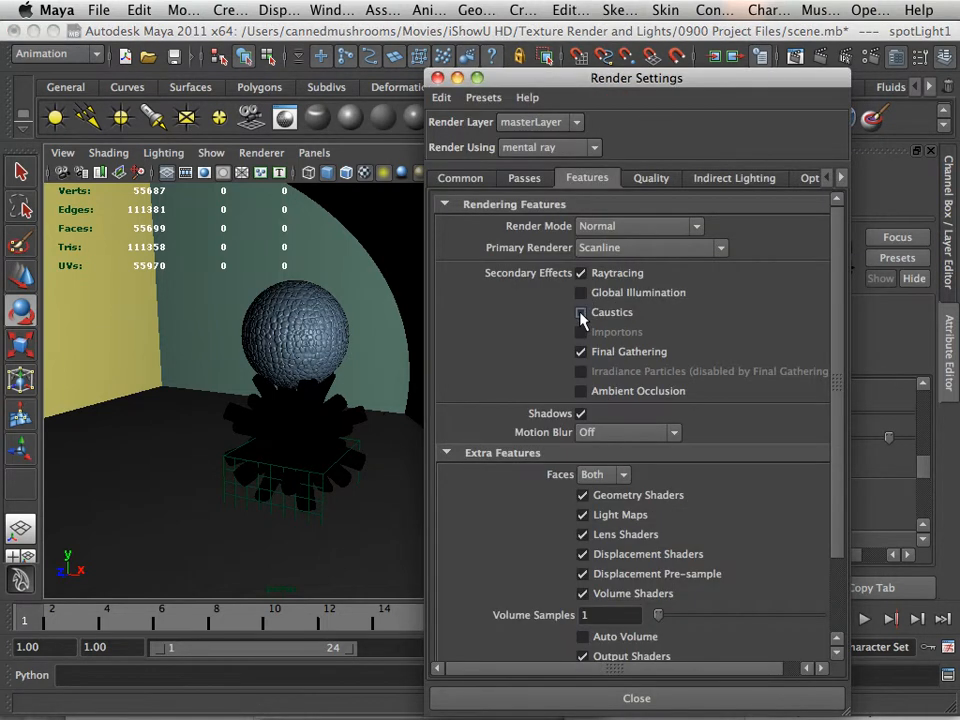
click(581, 313)
click(437, 77)
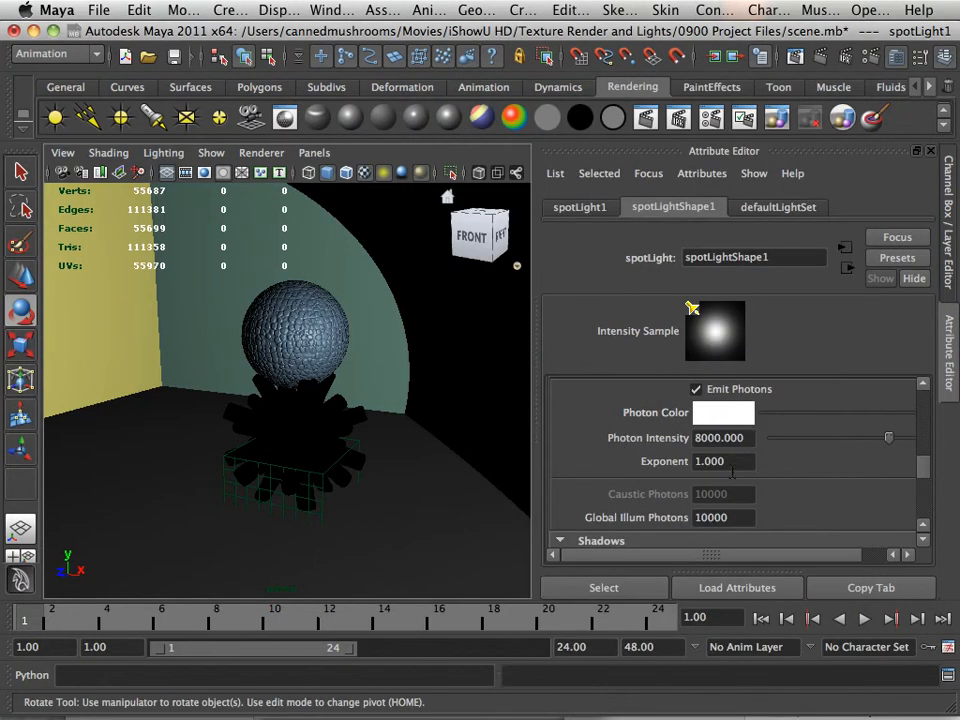
click(709, 125)
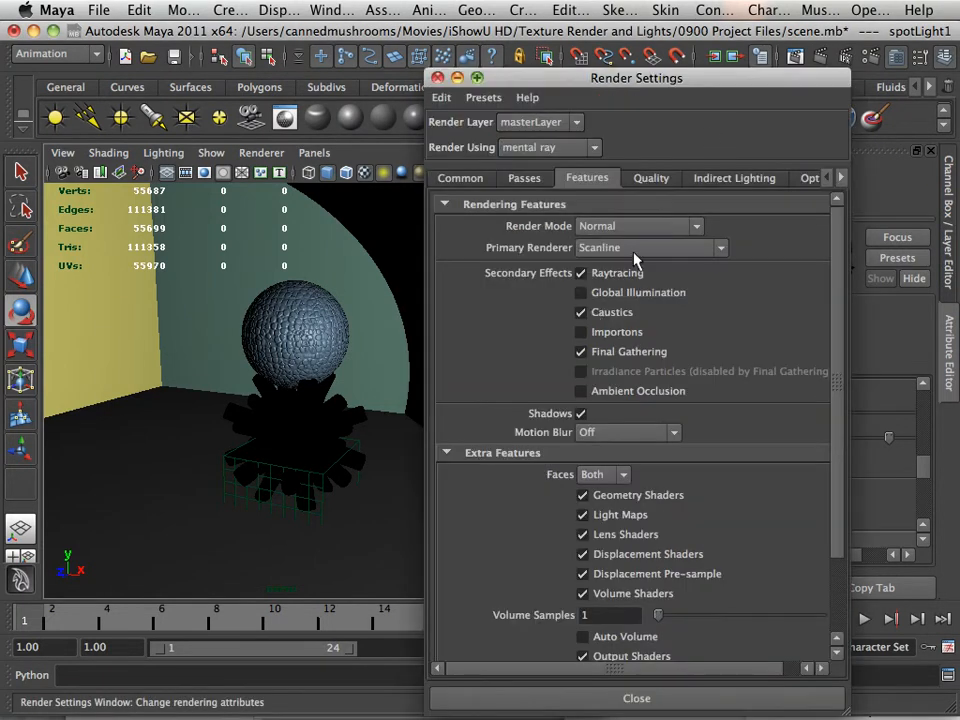
click(581, 313)
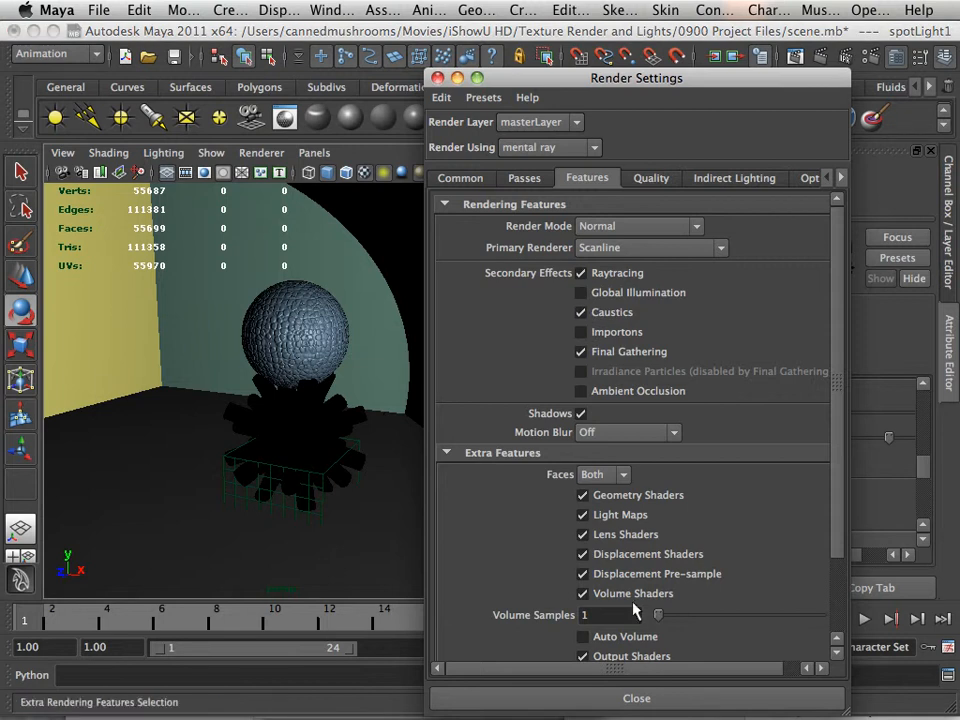
click(628, 696)
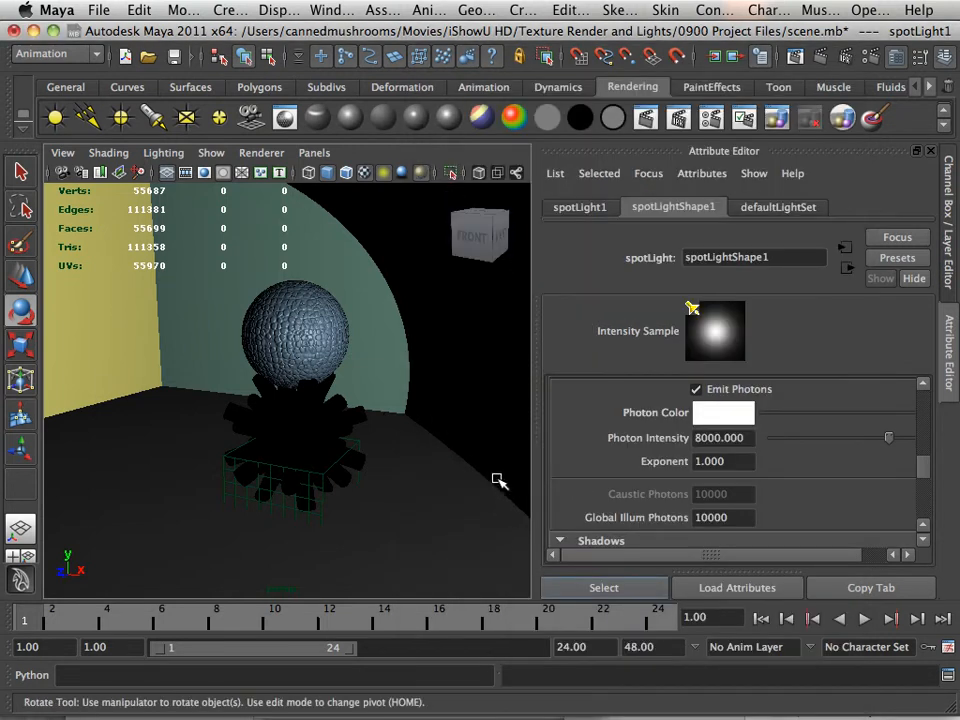
Deselect and reselect the spot light to refresh its photon attributes, and frame the sphere and spiky object closely
alt+right_drag(496, 480, 352, 428)
alt+right_drag(505, 500, 438, 484)
click(425, 567)
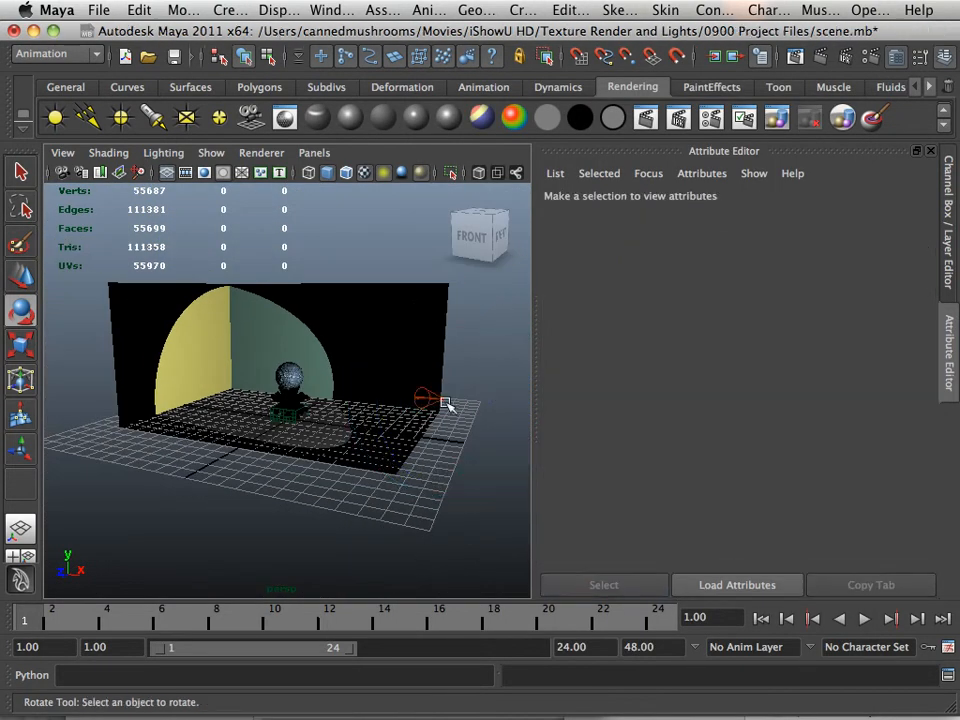
click(433, 397)
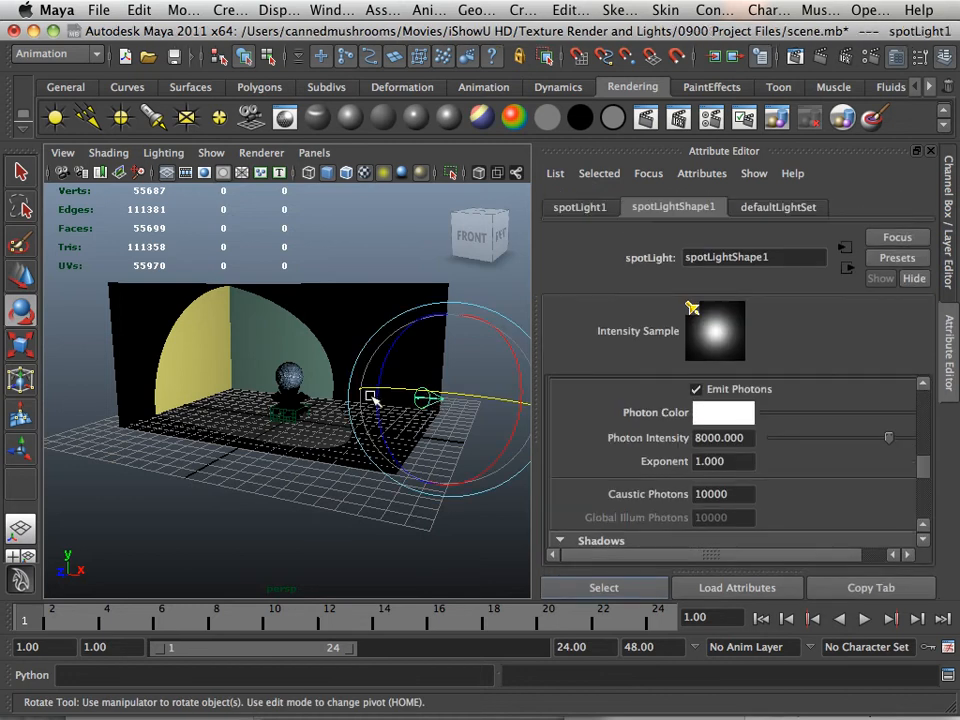
alt+right_drag(334, 398, 526, 441)
alt+drag(346, 391, 328, 392)
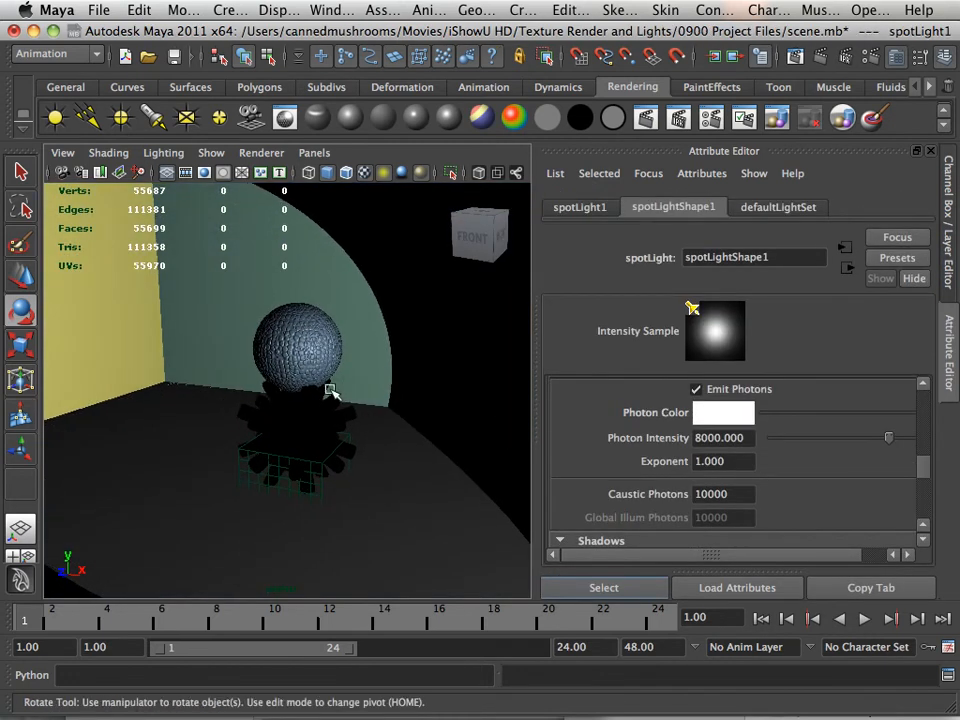
alt+right_drag(354, 389, 429, 407)
alt+drag(373, 393, 325, 355)
Set the spot light's photon Exponent to 0.5 and render the current frame to check the caustics
drag(734, 463, 684, 472)
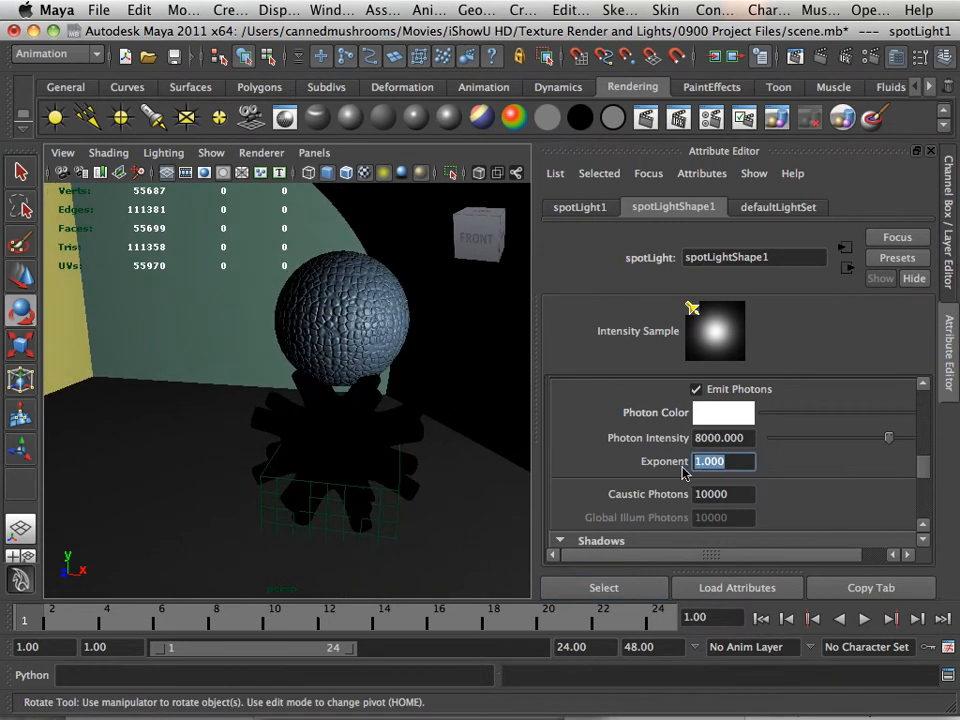
text(.5)
key(Return)
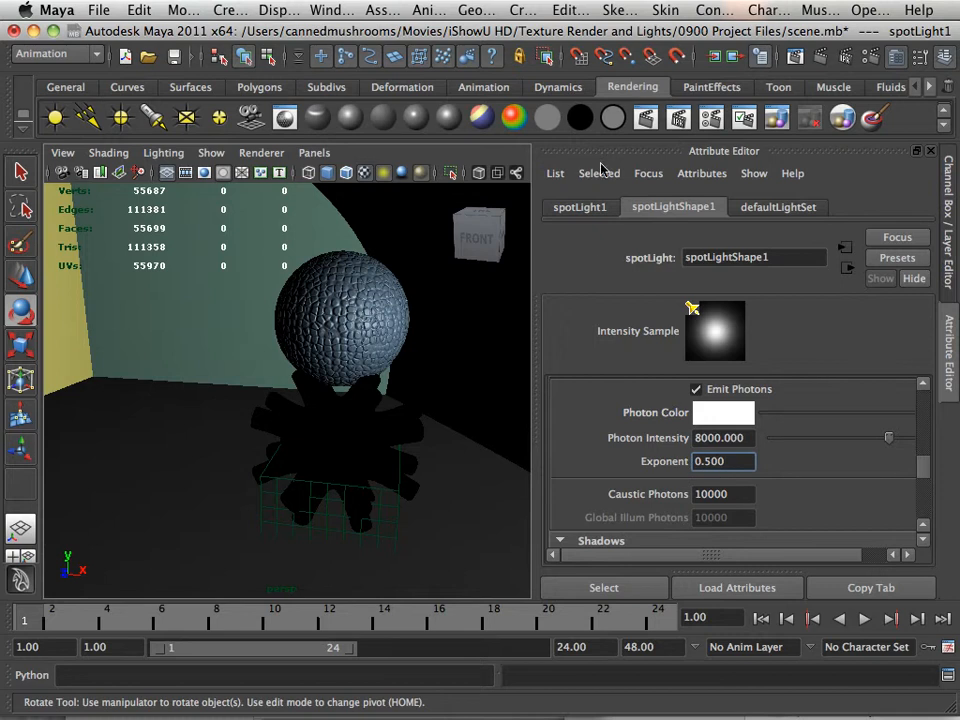
click(645, 120)
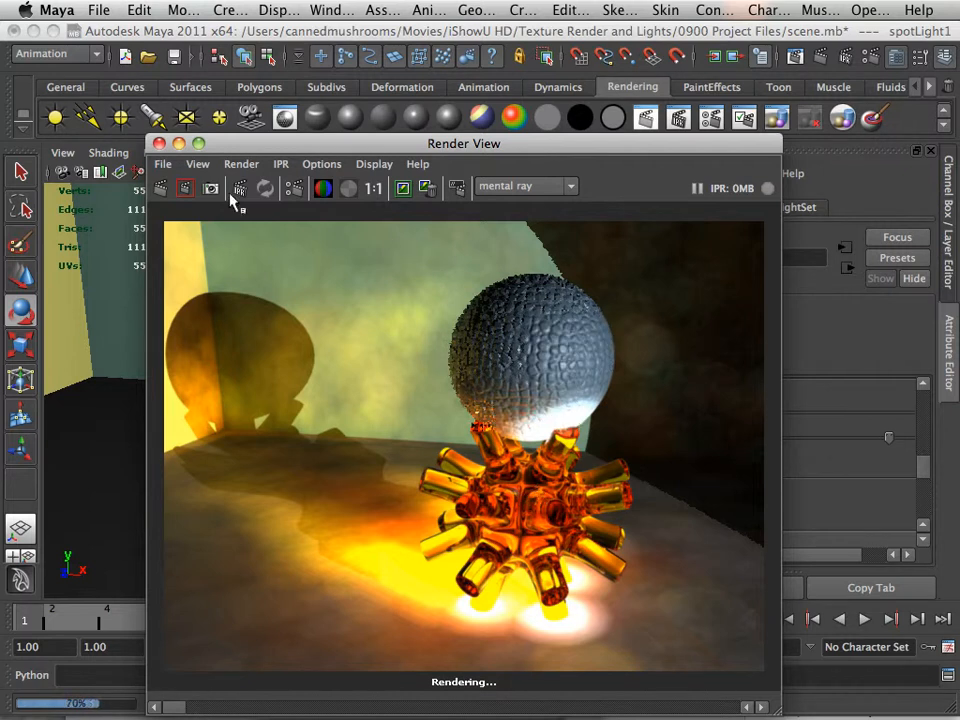
click(158, 143)
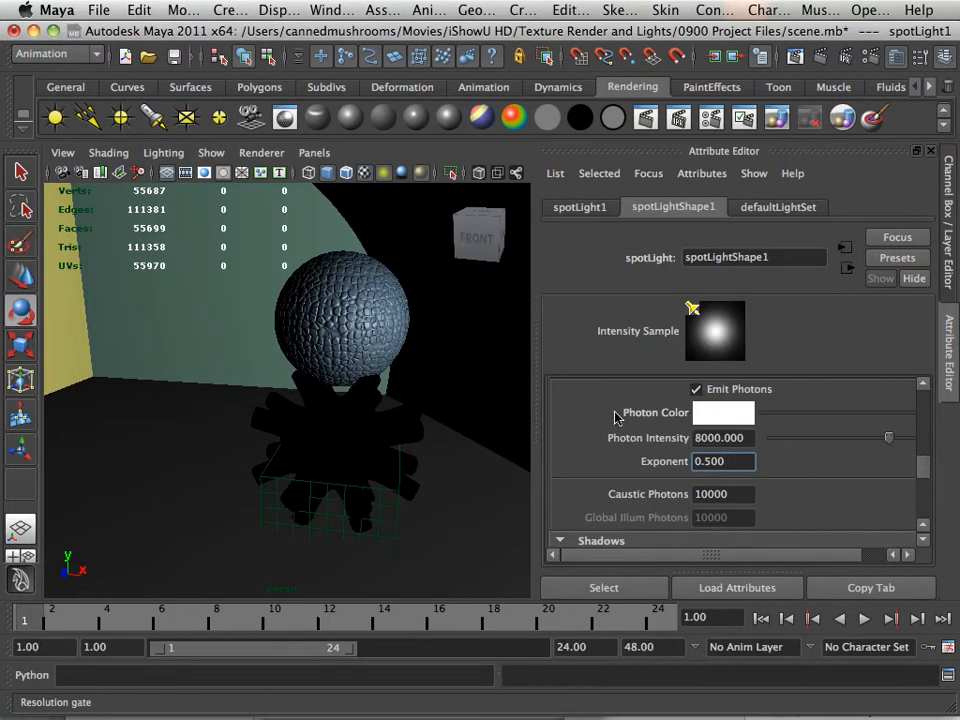
Place the Render Settings beside the light's attributes, set the spot light's photon Exponent to 1 and render the frame
click(709, 120)
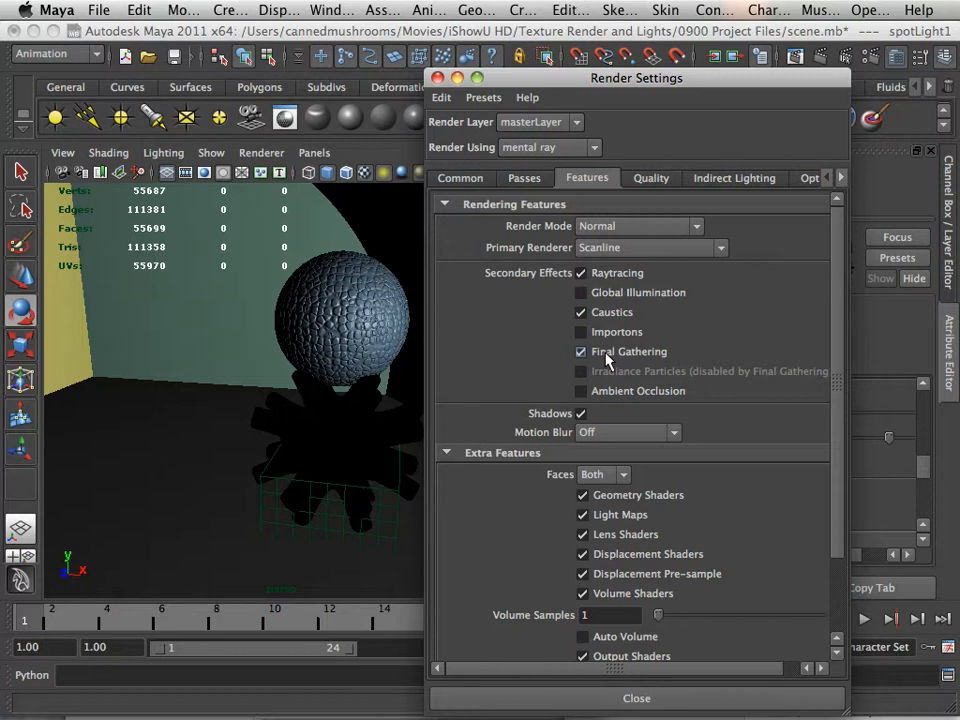
drag(563, 88, 933, 159)
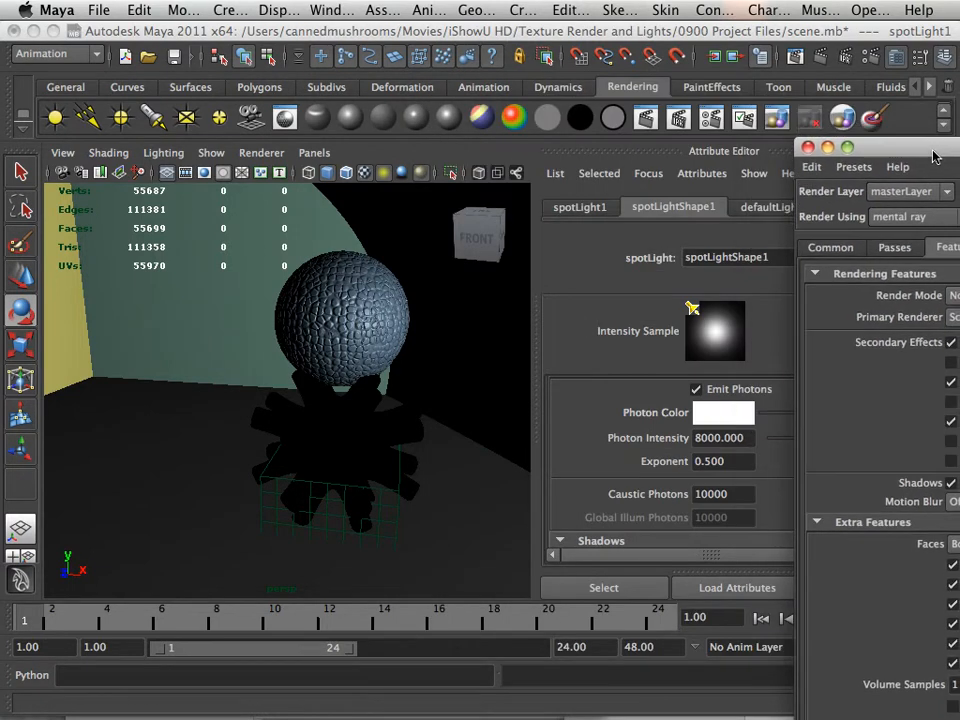
click(733, 463)
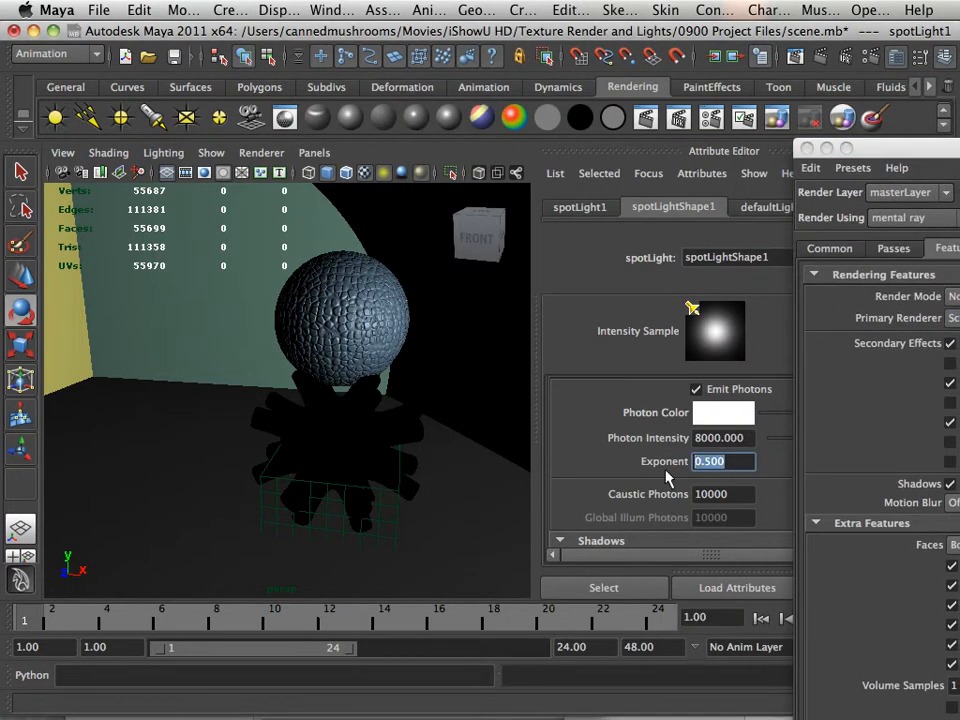
text(1)
key(Return)
click(645, 117)
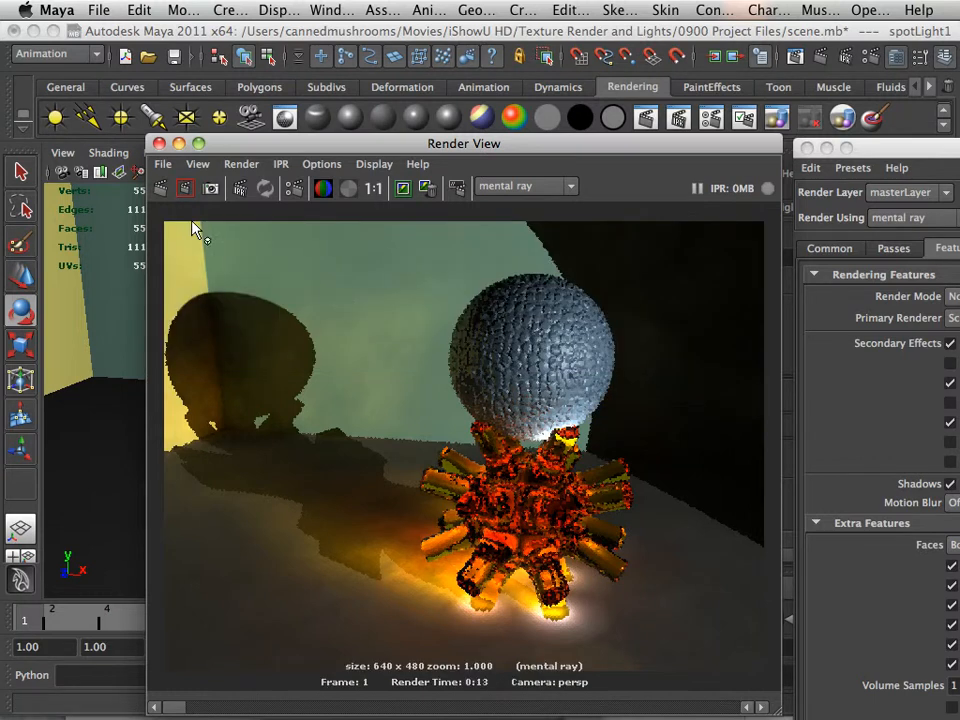
click(158, 143)
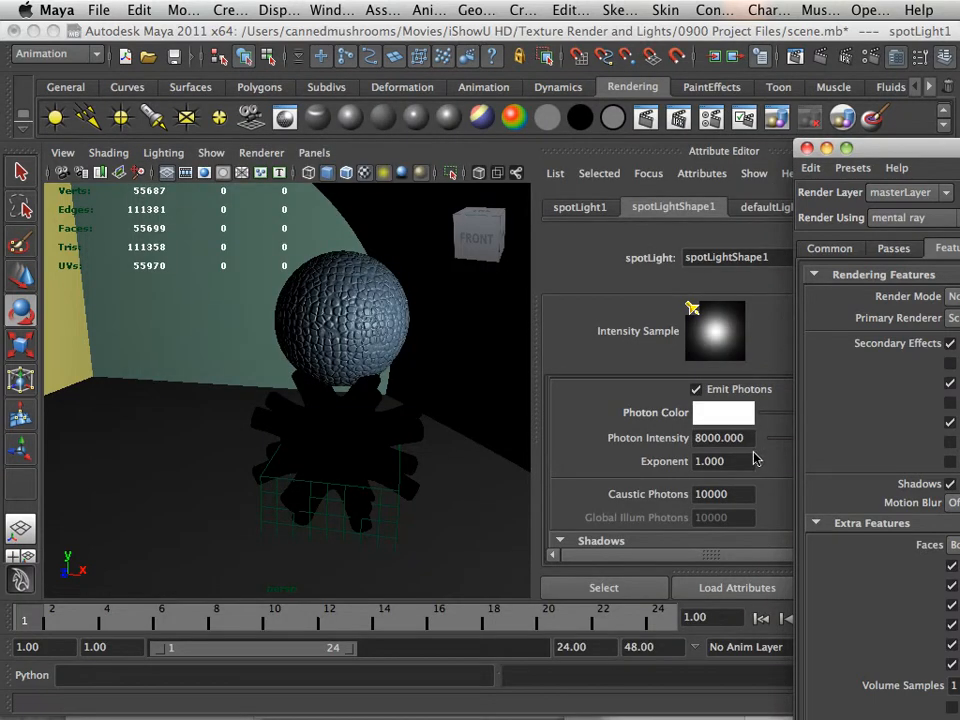
Set the spot light's photon Exponent to 2 and render the current frame to check the caustics
drag(735, 461, 686, 466)
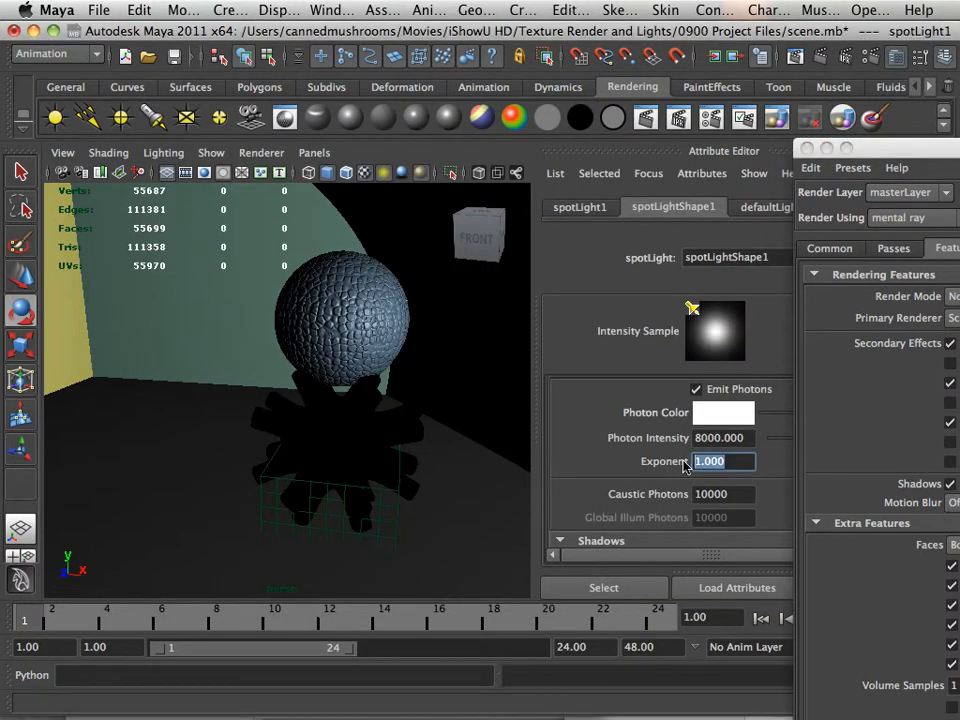
text(2)
click(709, 493)
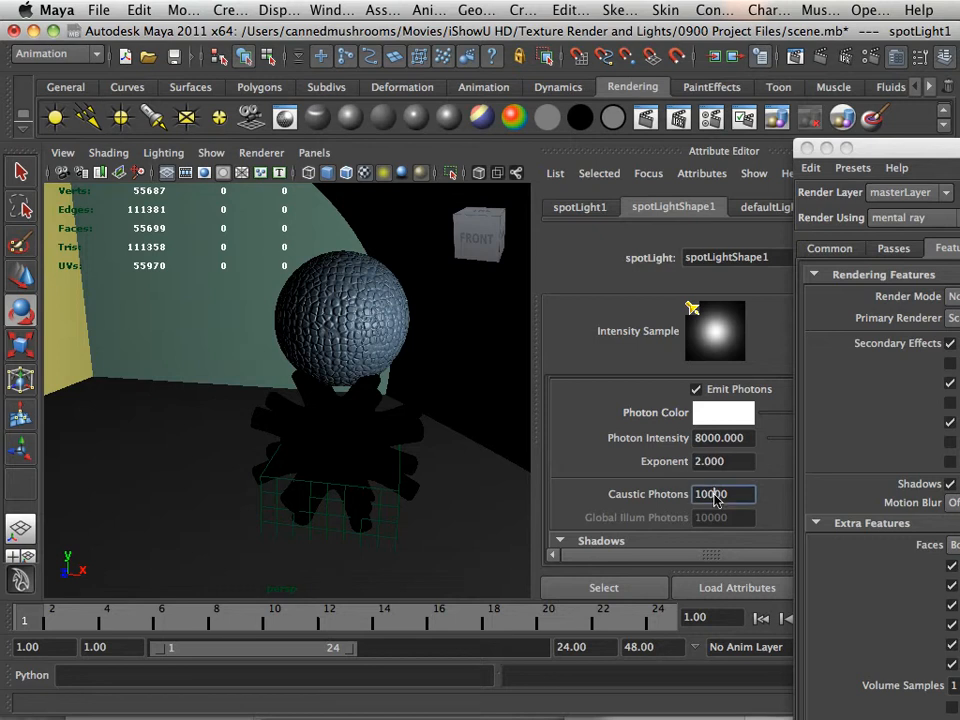
click(645, 118)
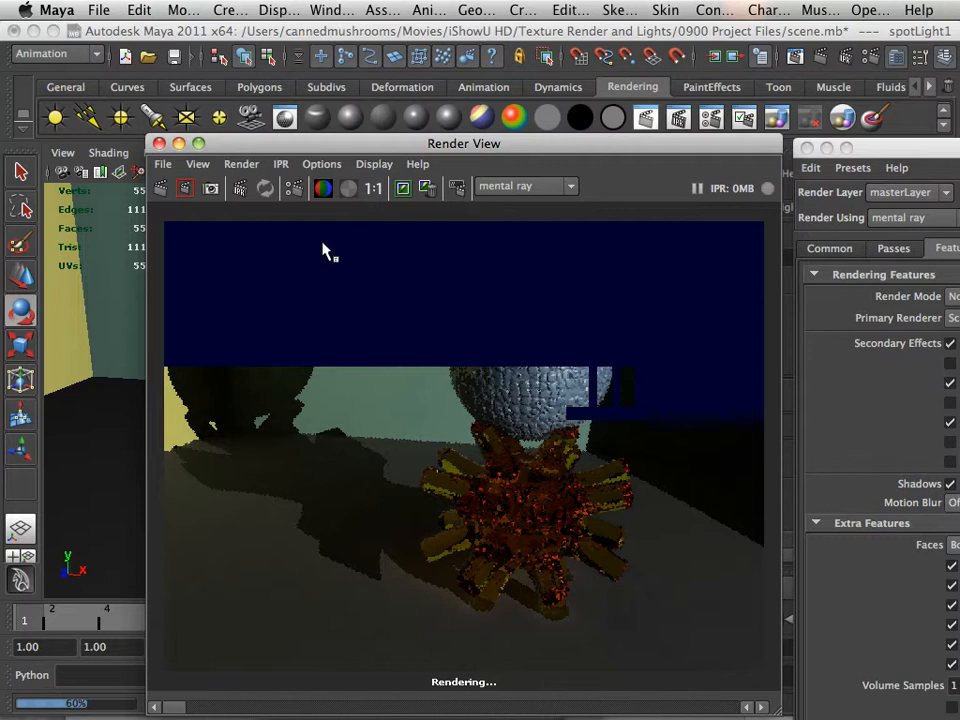
click(157, 146)
Set the spot light's photon Exponent to 1.5, render the current frame and close the render
drag(724, 461, 695, 461)
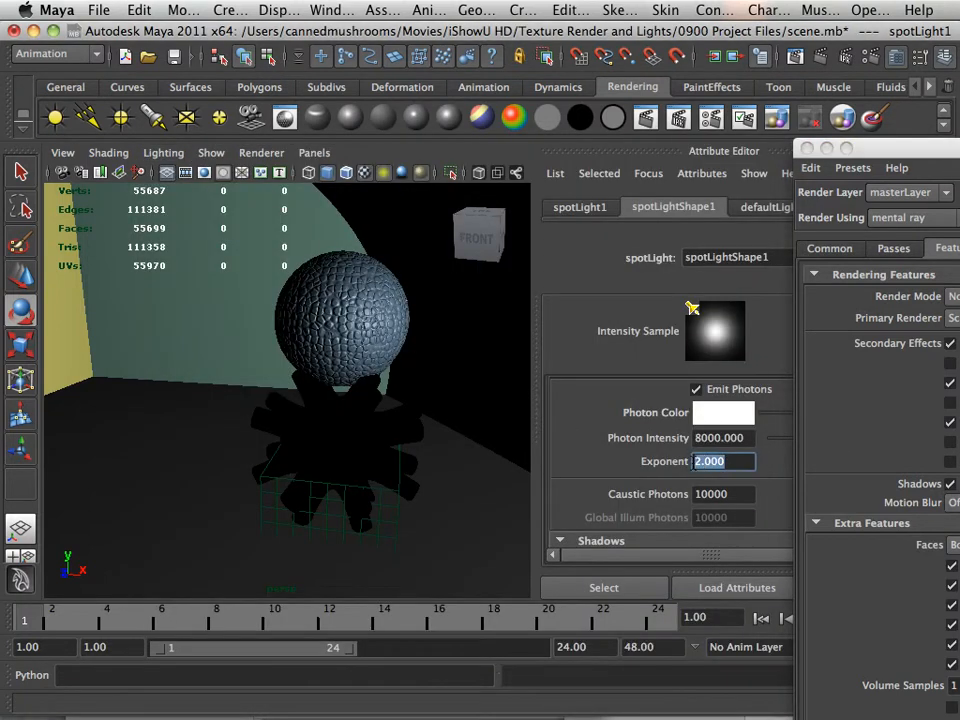
text(1.5)
key(Return)
click(645, 117)
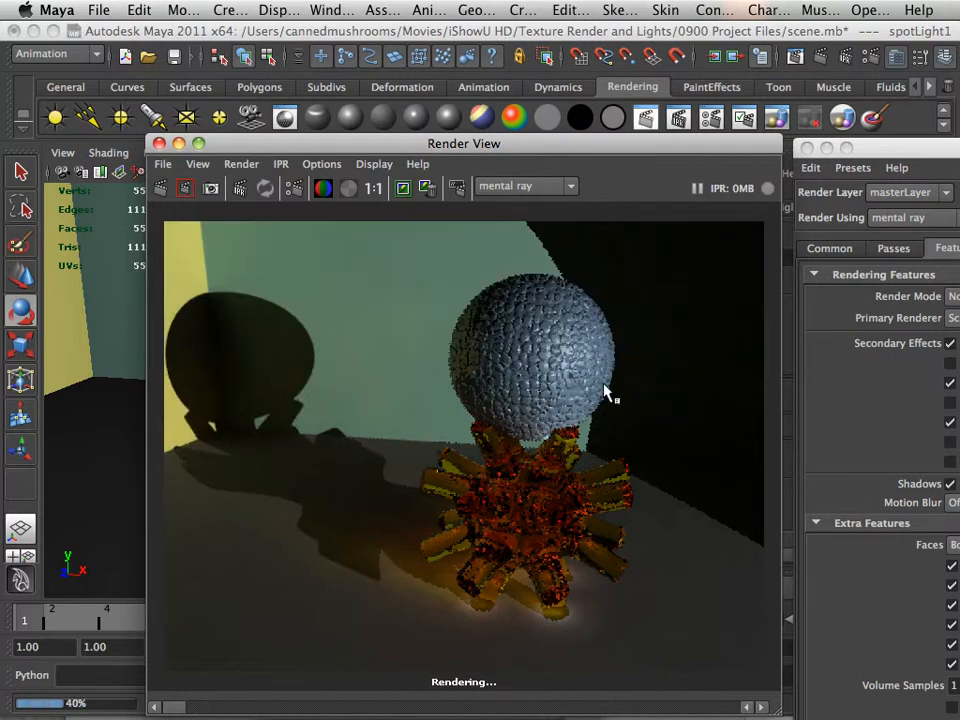
click(159, 145)
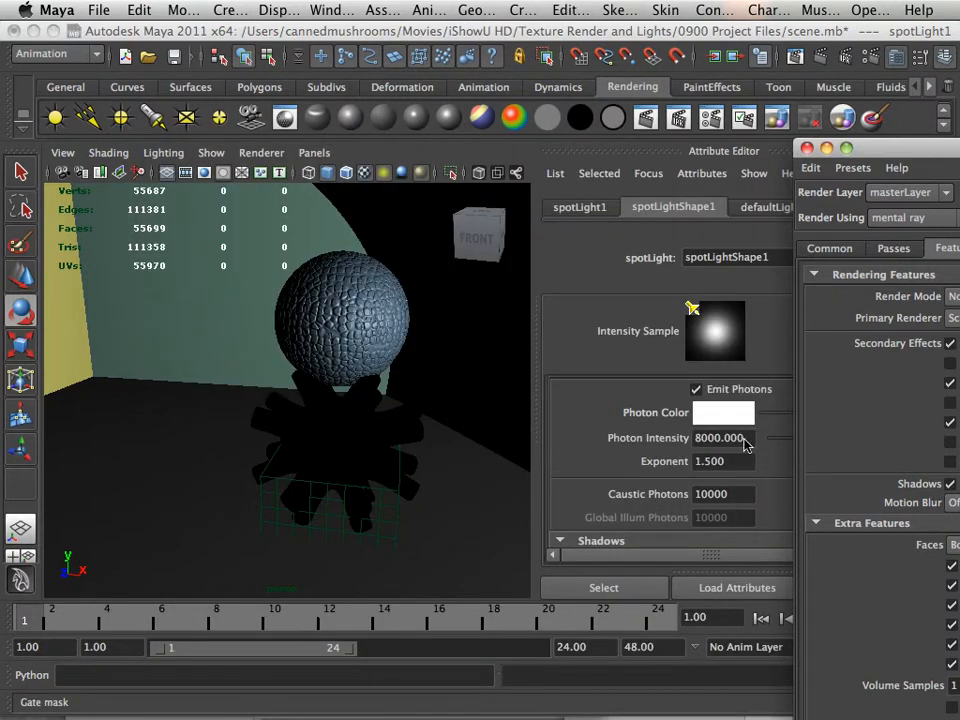
Set the spot light's Photon Intensity to 10000 and render the frame to compare the caustic glow
click(735, 498)
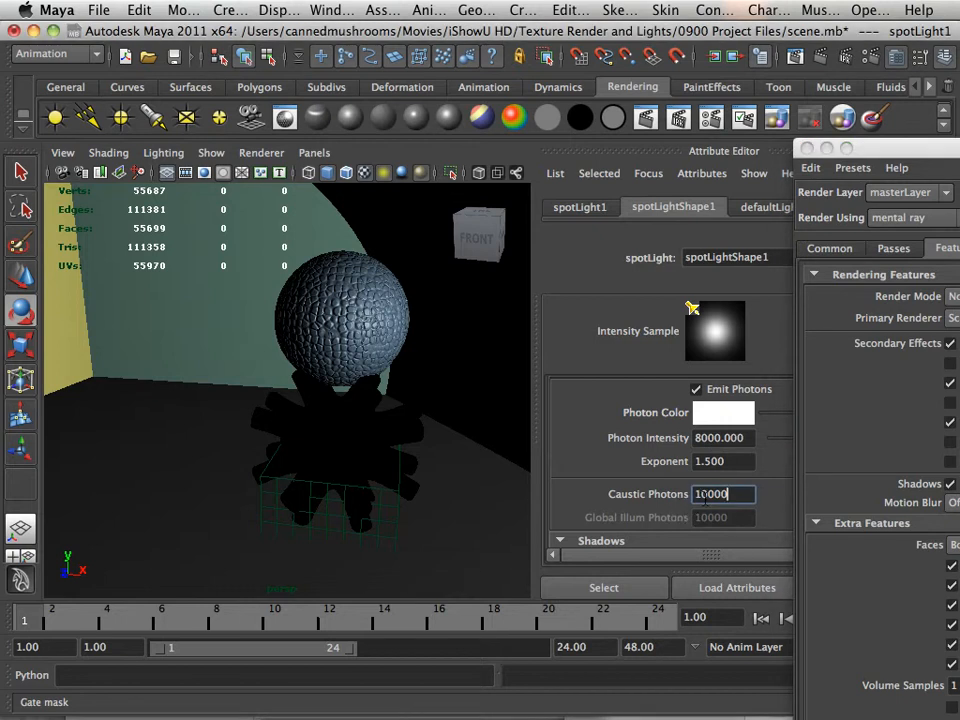
click(702, 439)
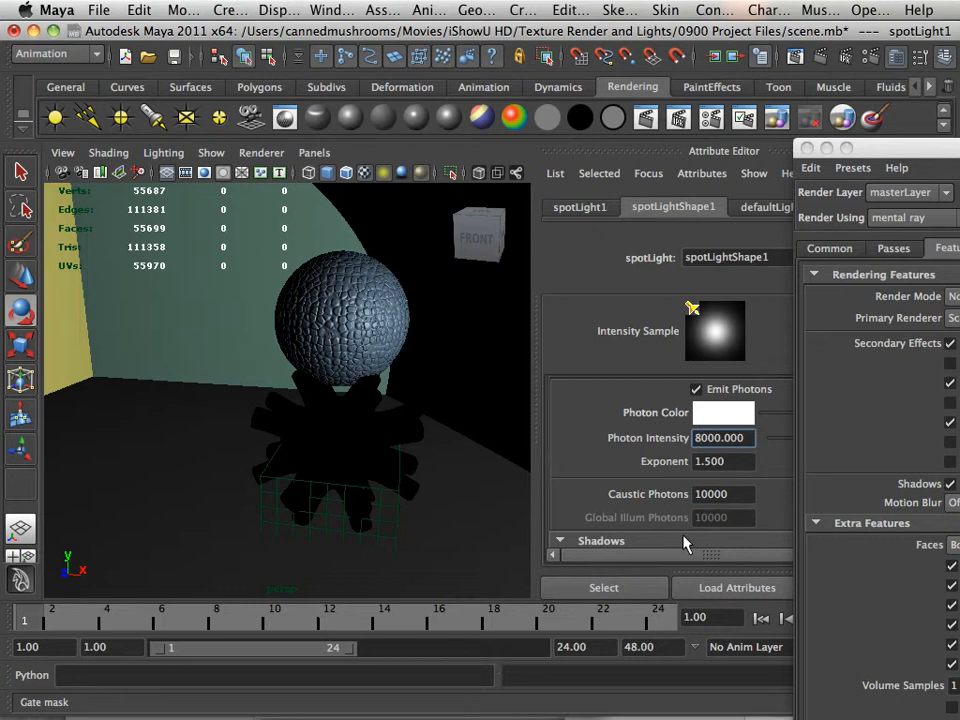
key(BackSpace)
text(10)
click(710, 461)
click(646, 117)
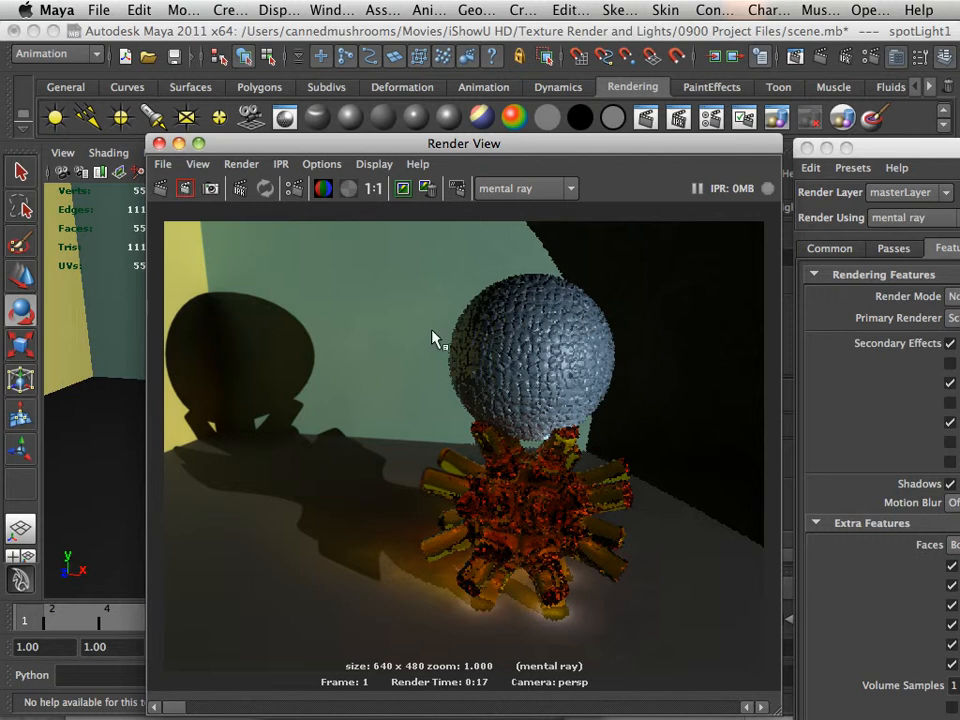
click(159, 143)
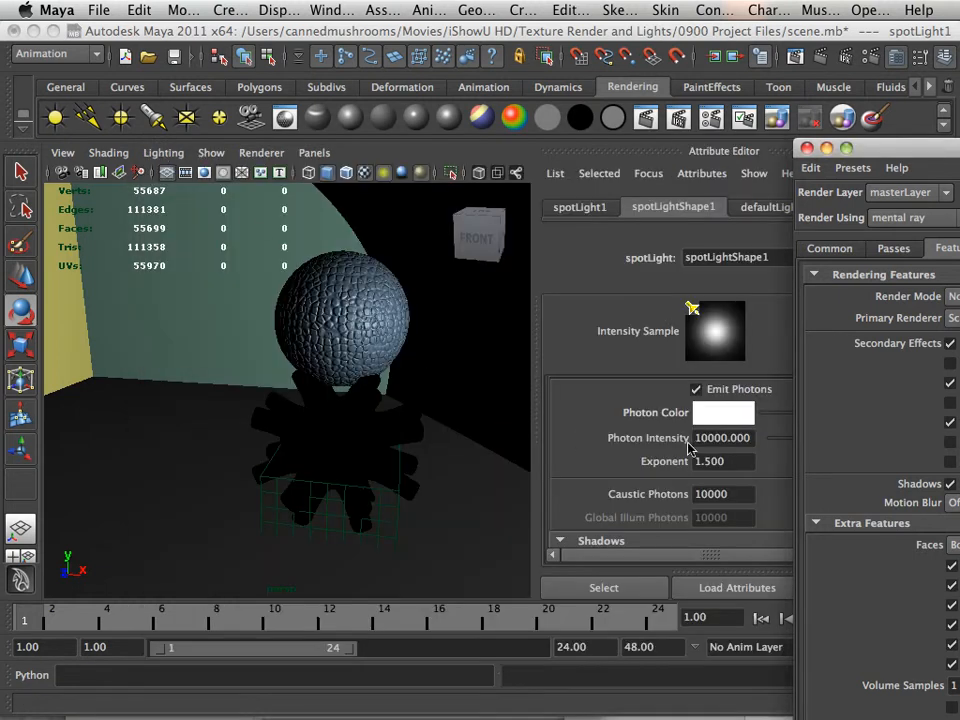
Raise the spot light's Caustic Photons to 100000 and render the frame to check the caustics
click(740, 495)
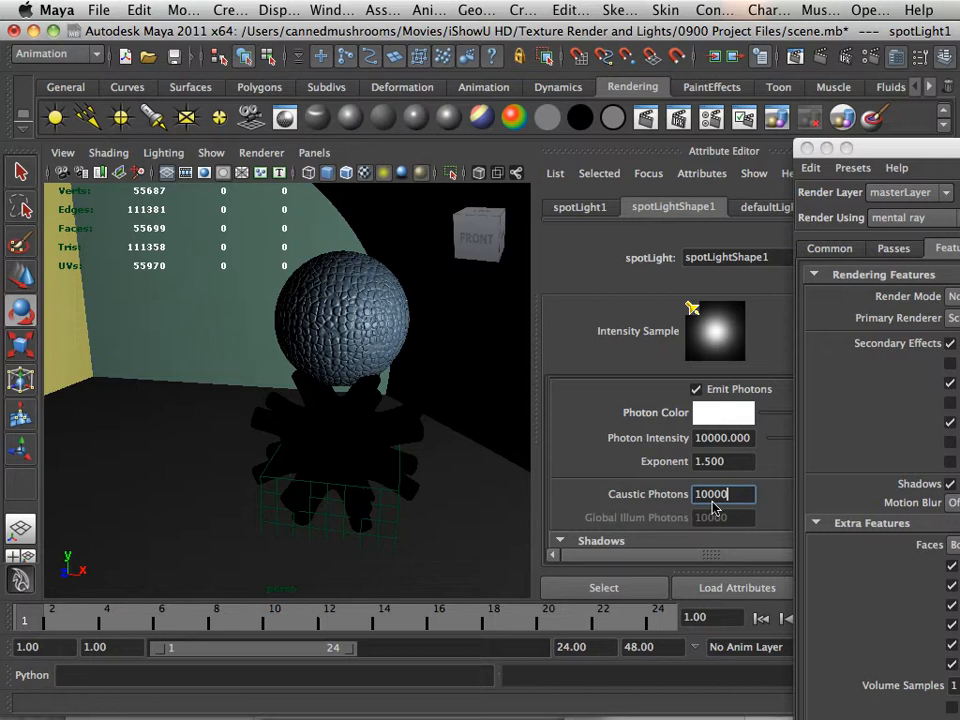
text(0)
click(645, 118)
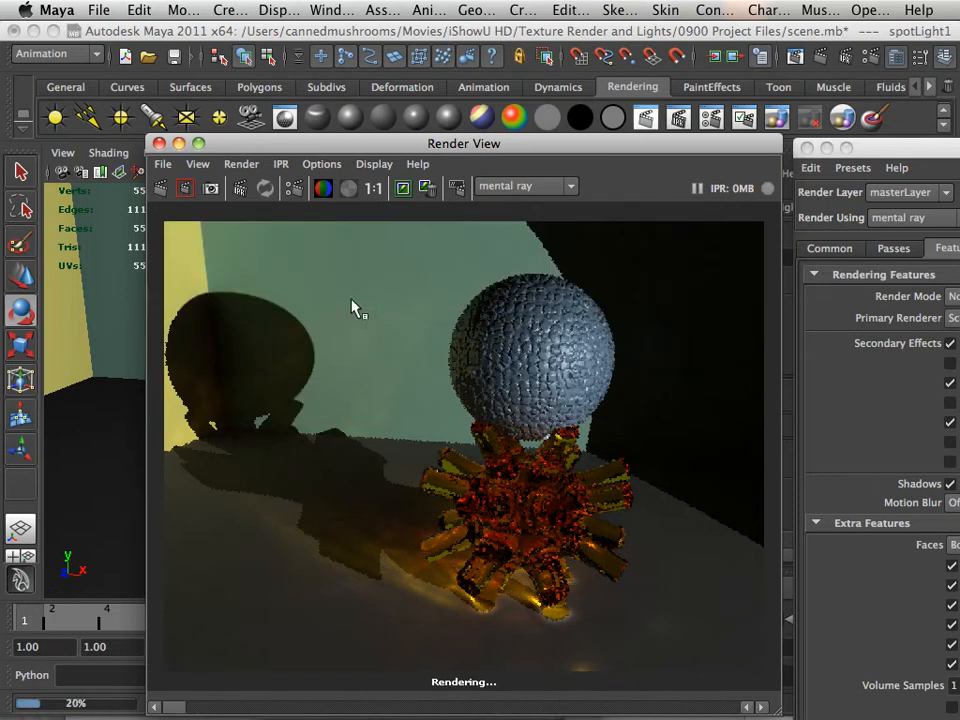
click(158, 145)
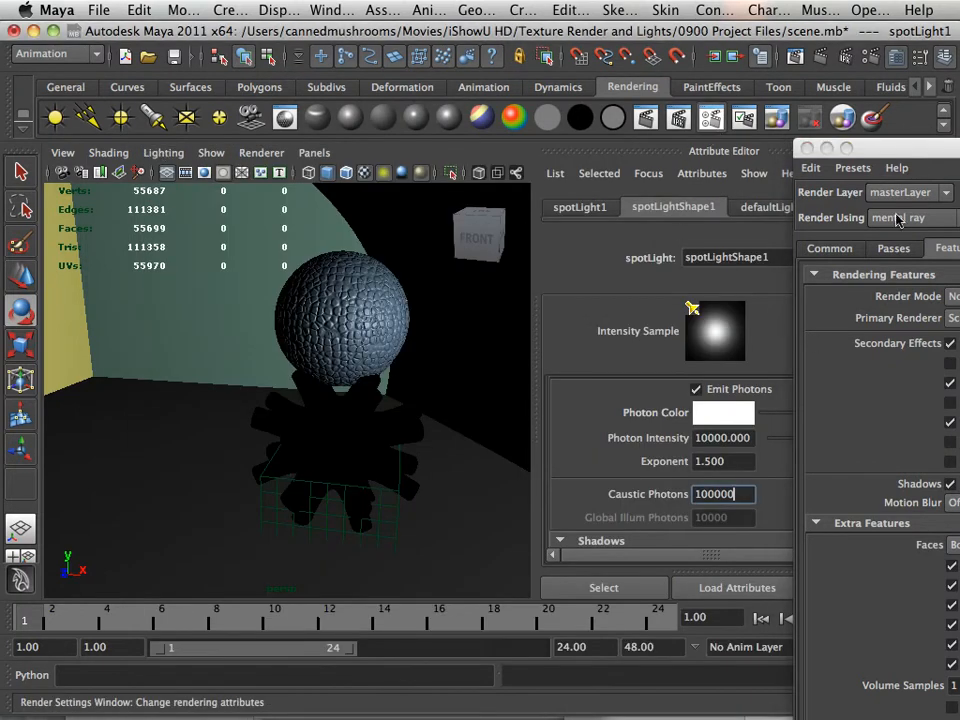
Move the Render Settings over the light's attributes and render the current frame again
drag(903, 150, 784, 278)
click(722, 368)
click(645, 118)
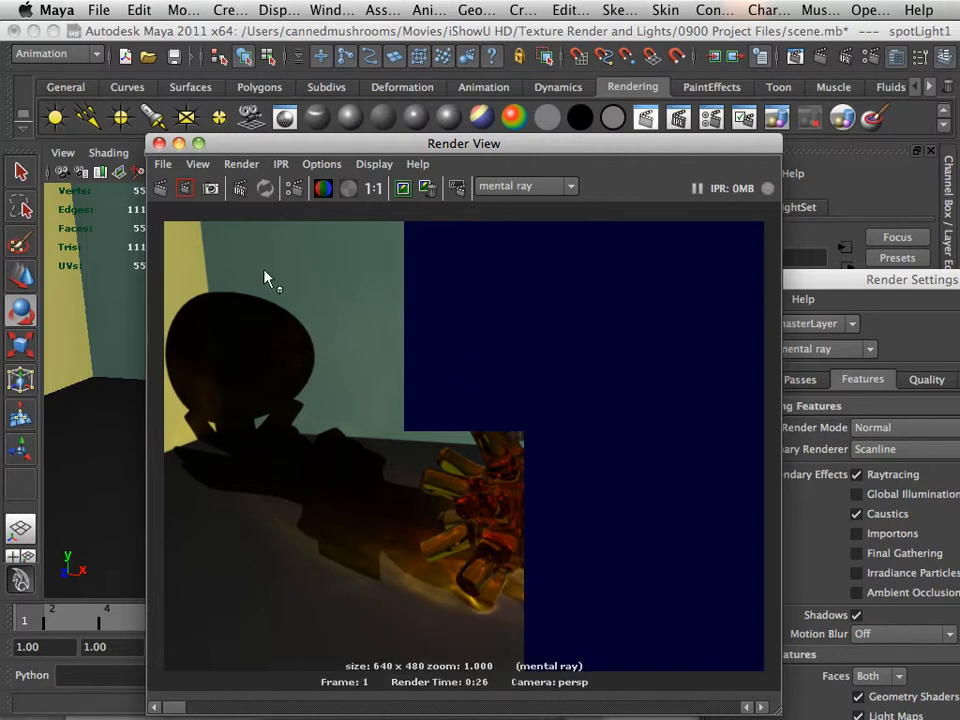
click(158, 143)
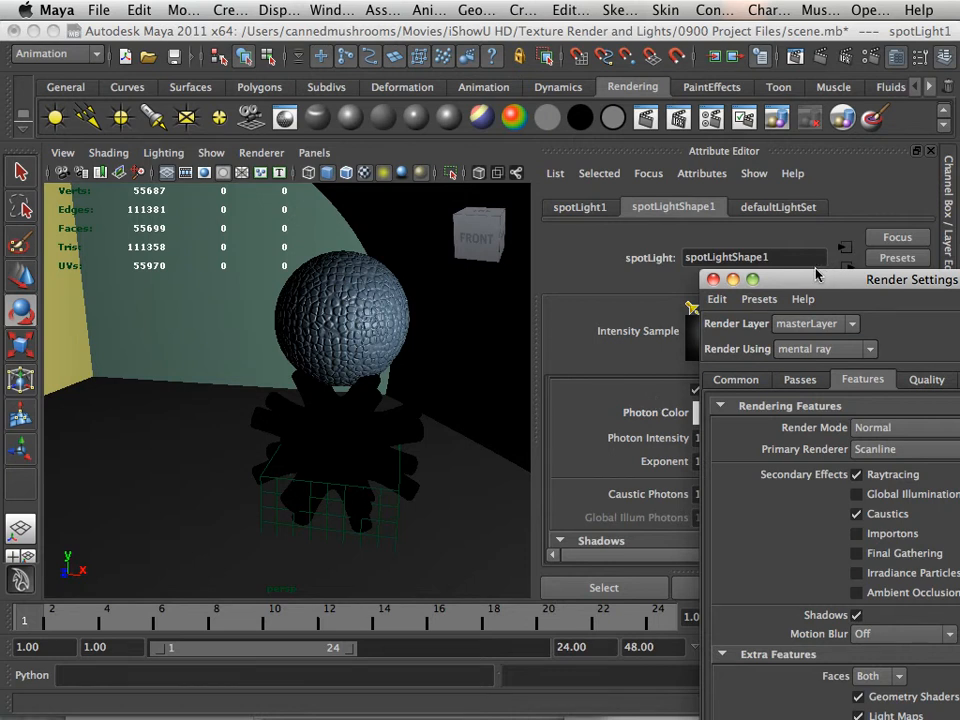
Enable Global Illumination and Final Gathering alongside Caustics in the mental ray features and render the frame
drag(816, 278, 552, 220)
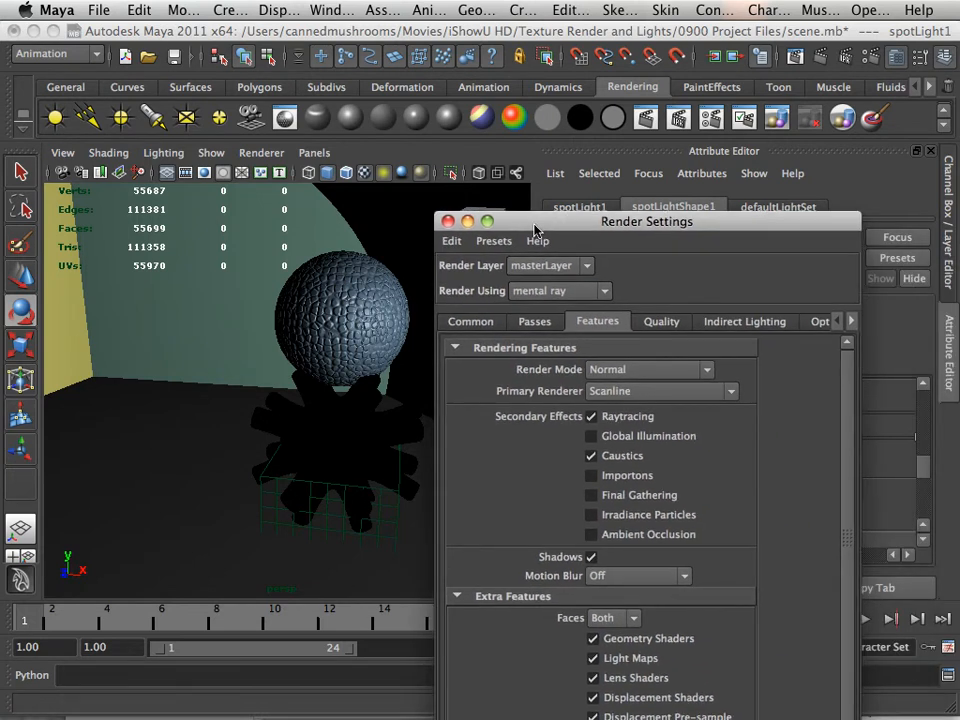
click(592, 437)
click(591, 455)
click(591, 495)
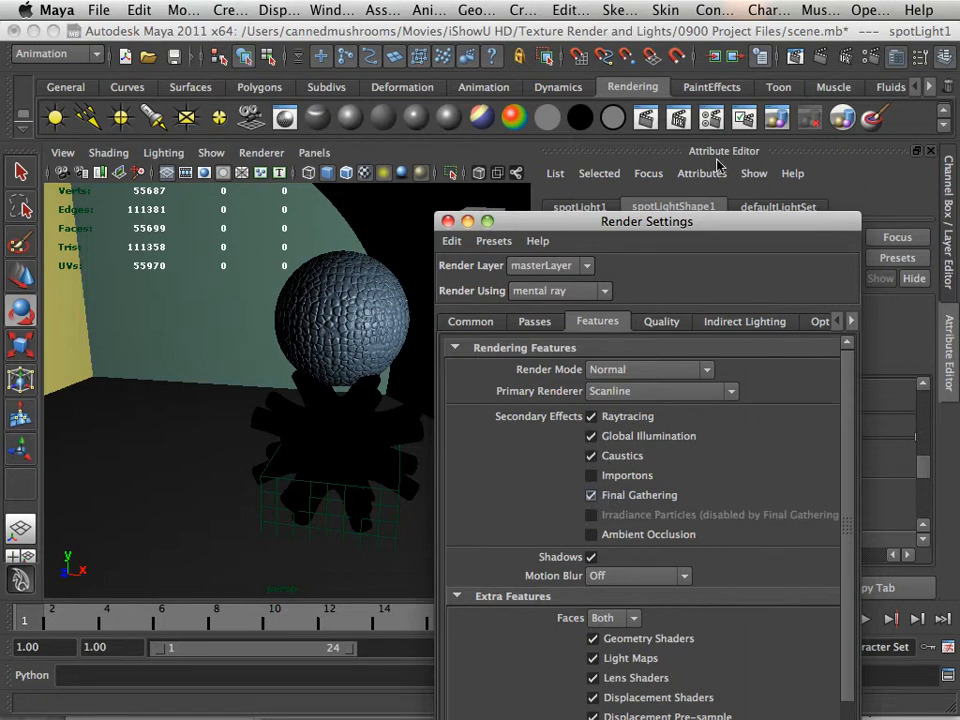
click(644, 120)
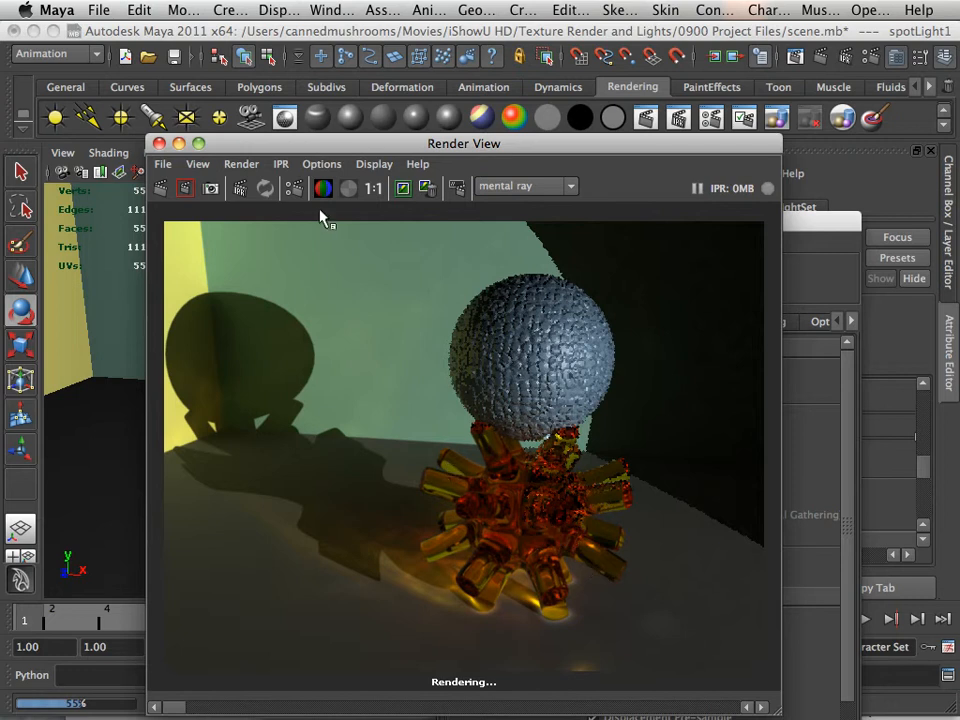
click(159, 144)
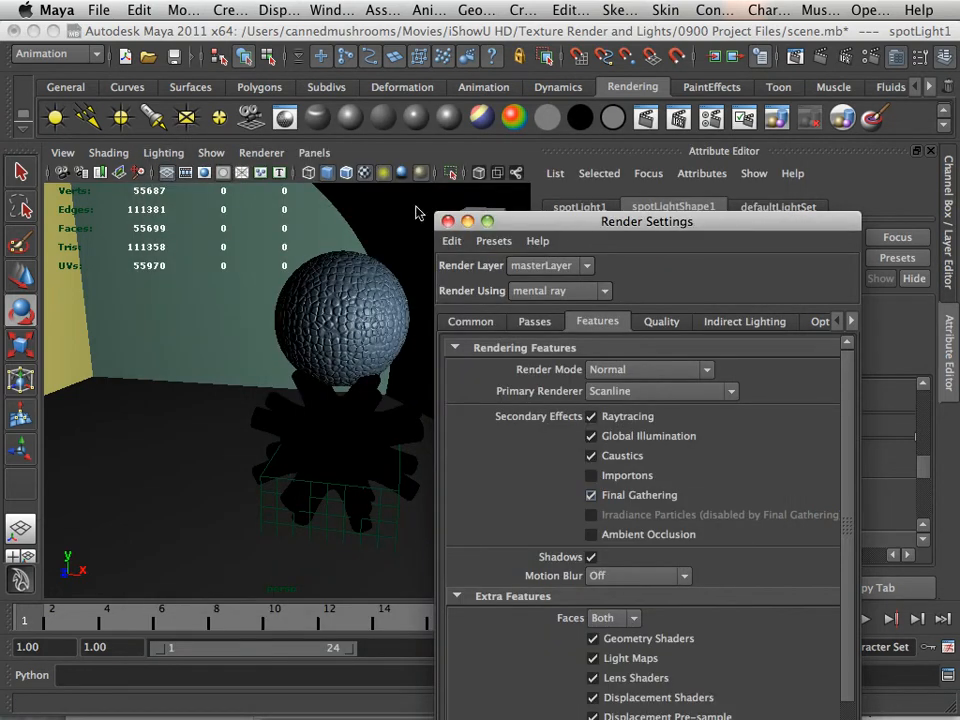
Close the Render Settings and open the attributes of dielectric_material1 from the Hypershade
drag(605, 222, 760, 490)
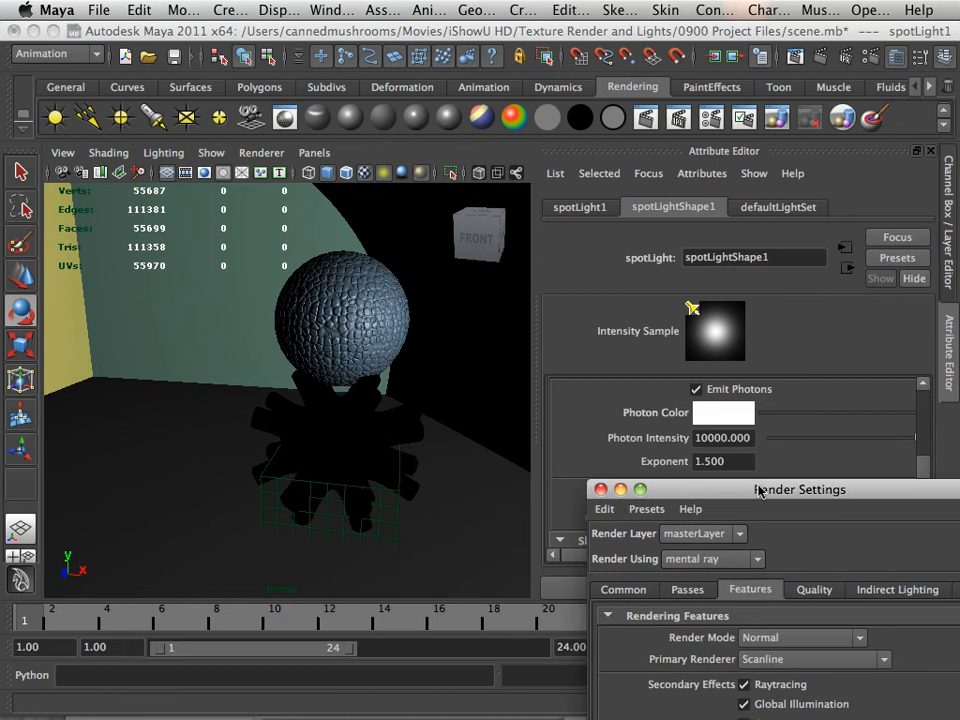
click(601, 489)
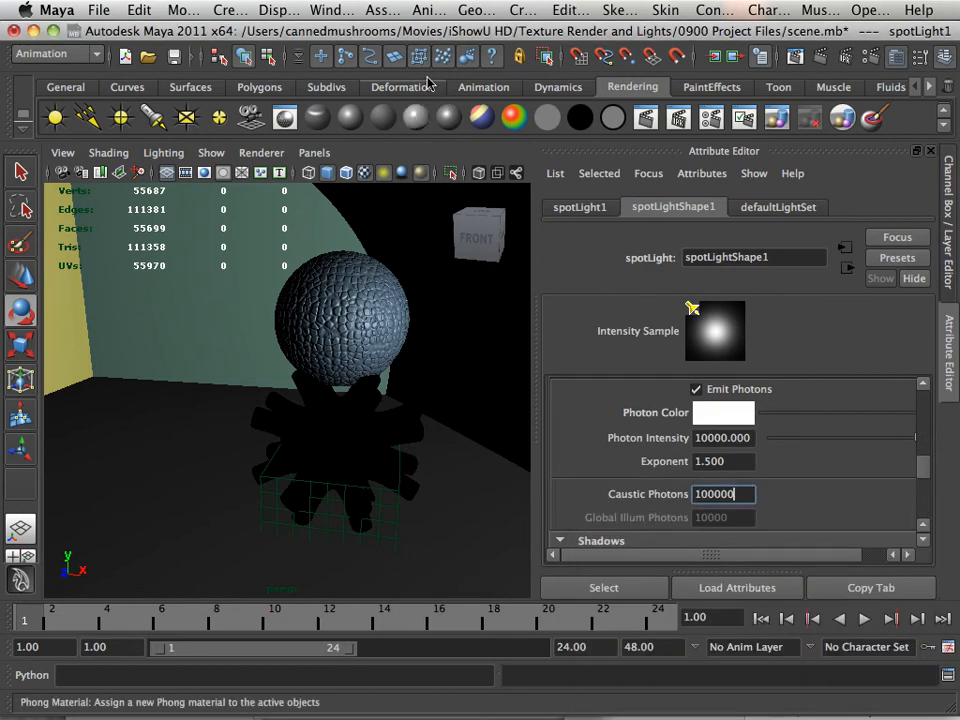
click(279, 10)
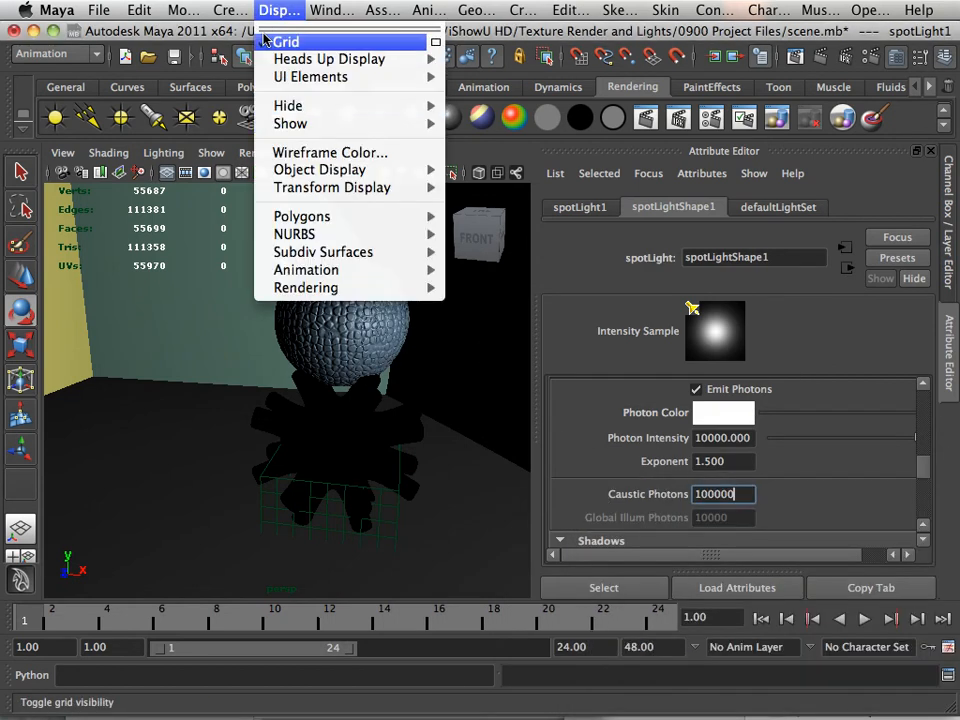
mouse_move(330, 10)
mouse_move(400, 60)
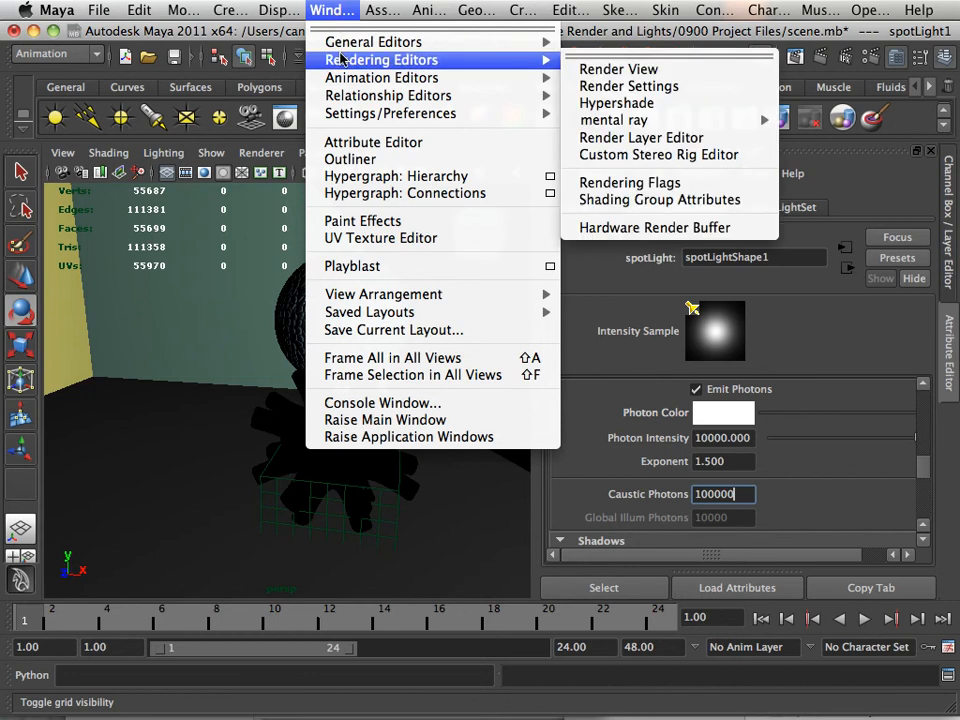
click(611, 105)
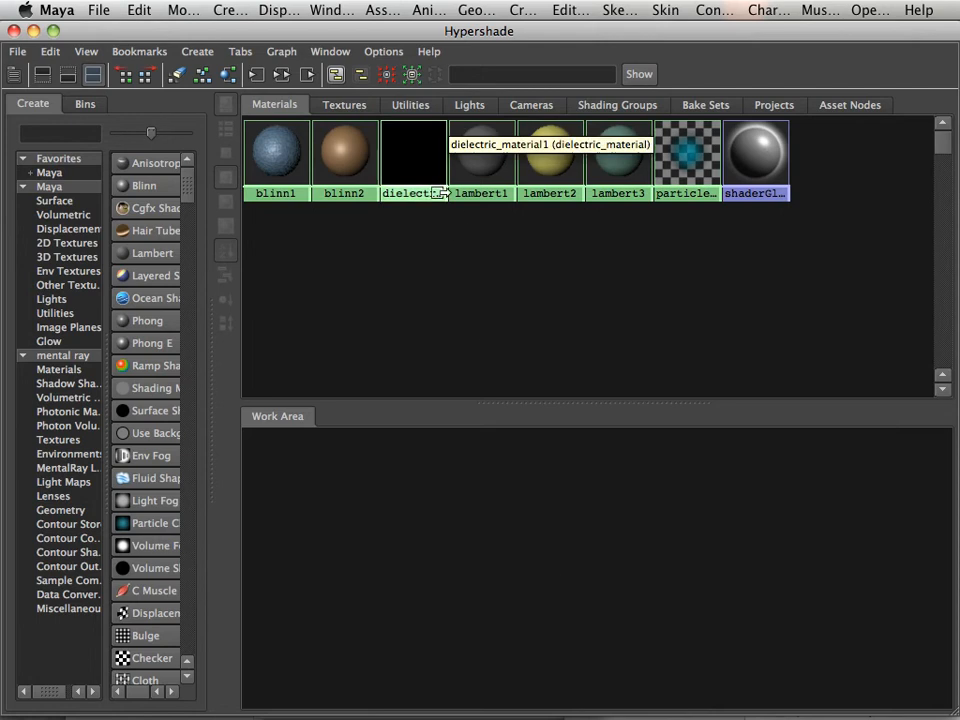
click(420, 178)
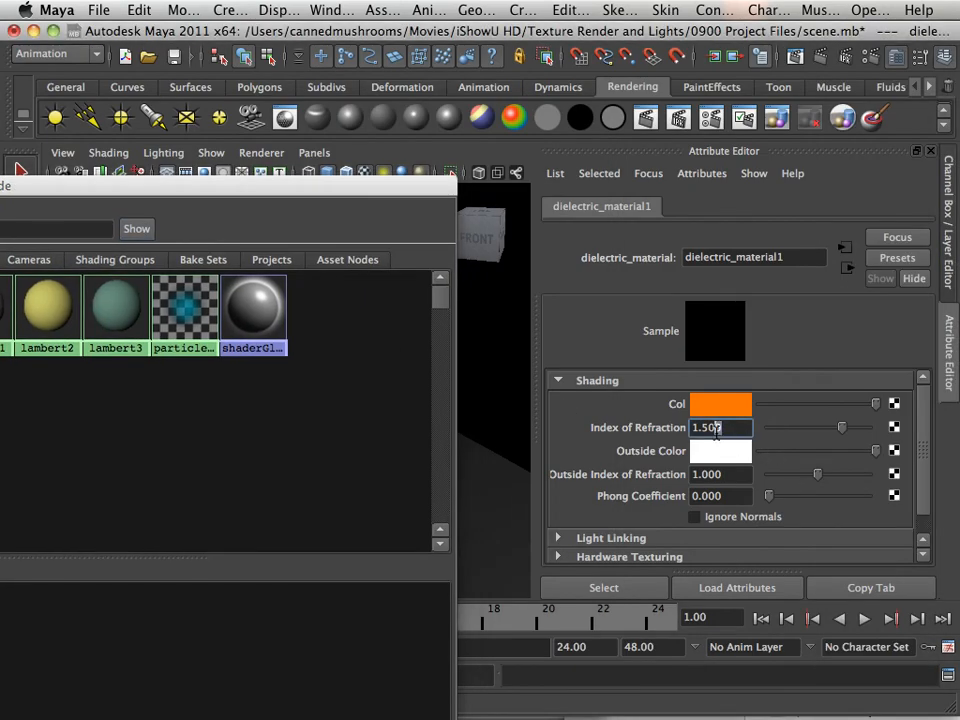
Set the dielectric material's Index of Refraction to 1.3, move the Hypershade out of the way and render the frame
double_click(695, 427)
text(1.3)
key(Return)
drag(450, 189, 453, 455)
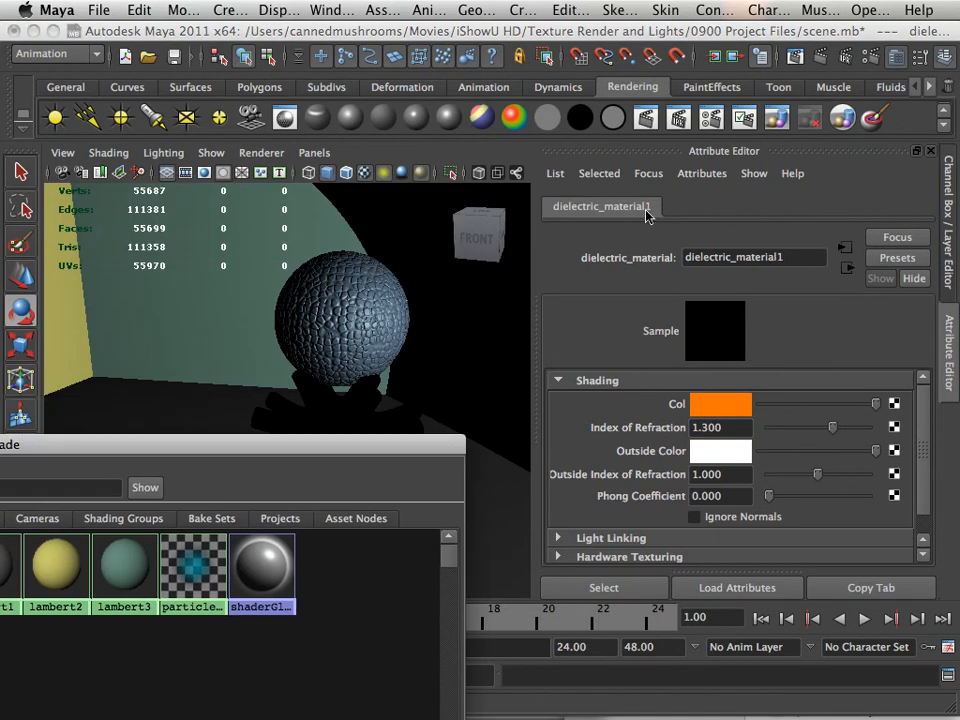
click(646, 118)
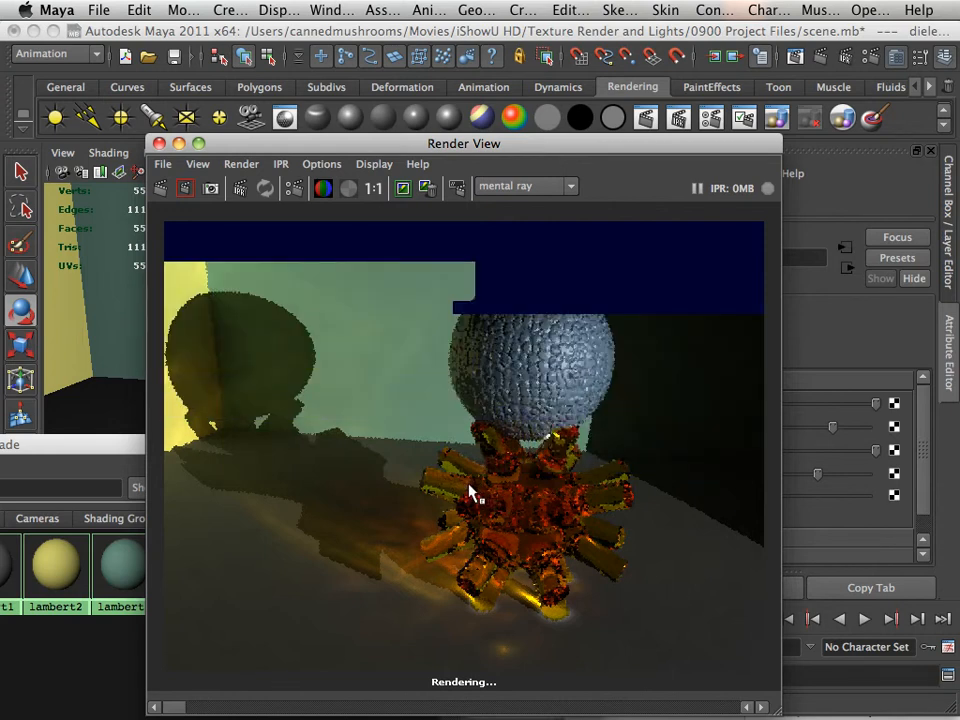
click(157, 145)
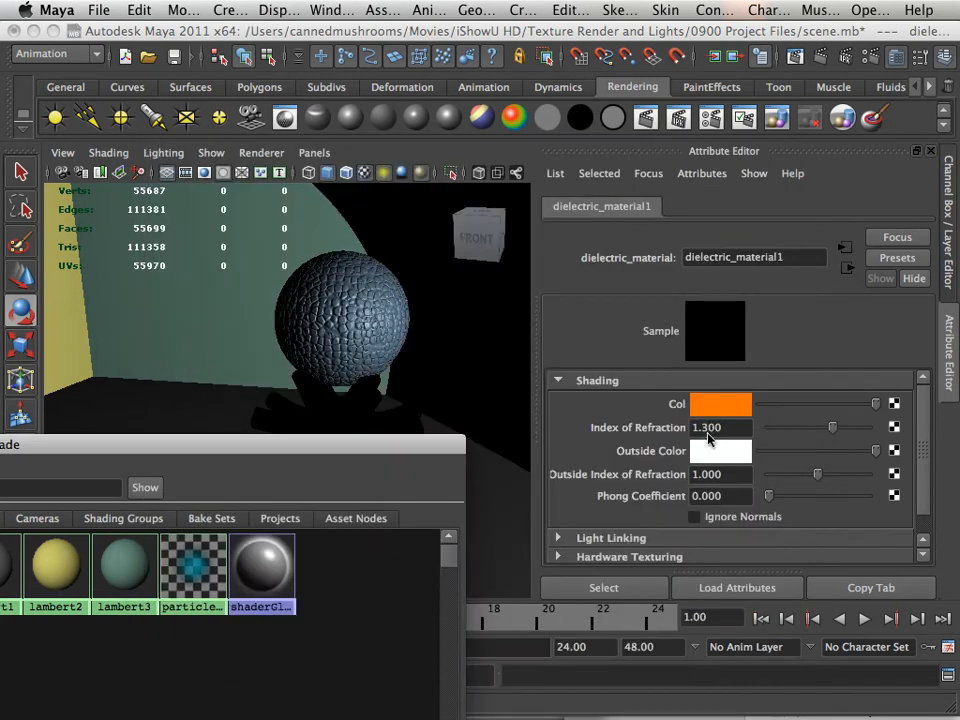
Set the dielectric material's Index of Refraction to 0.5 and render the frame to compare the refraction
click(717, 428)
drag(717, 430, 677, 426)
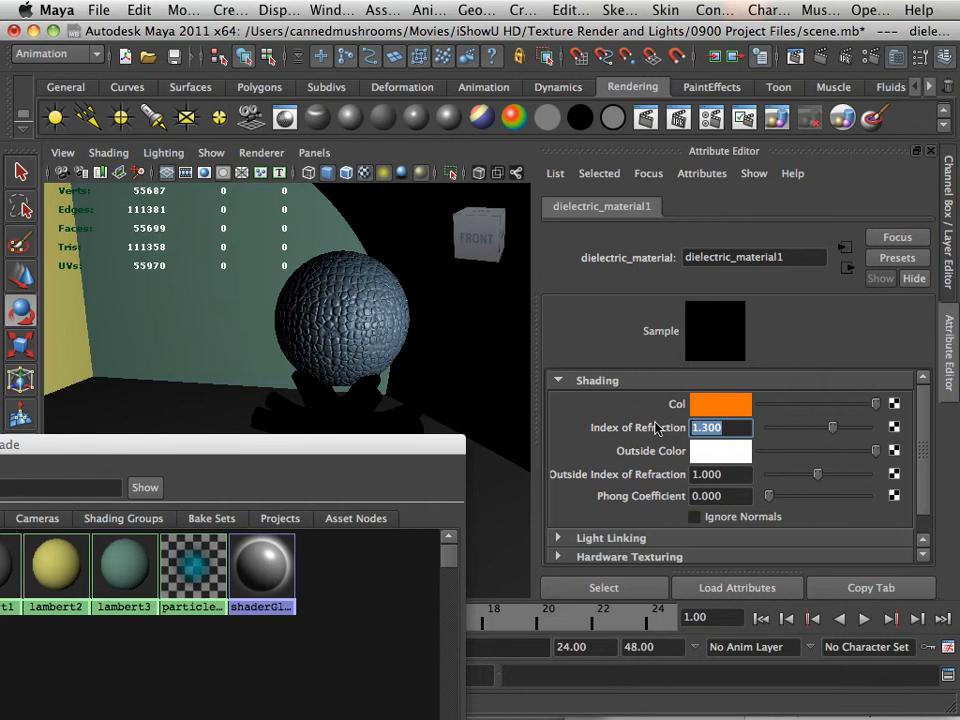
text(.5)
key(Return)
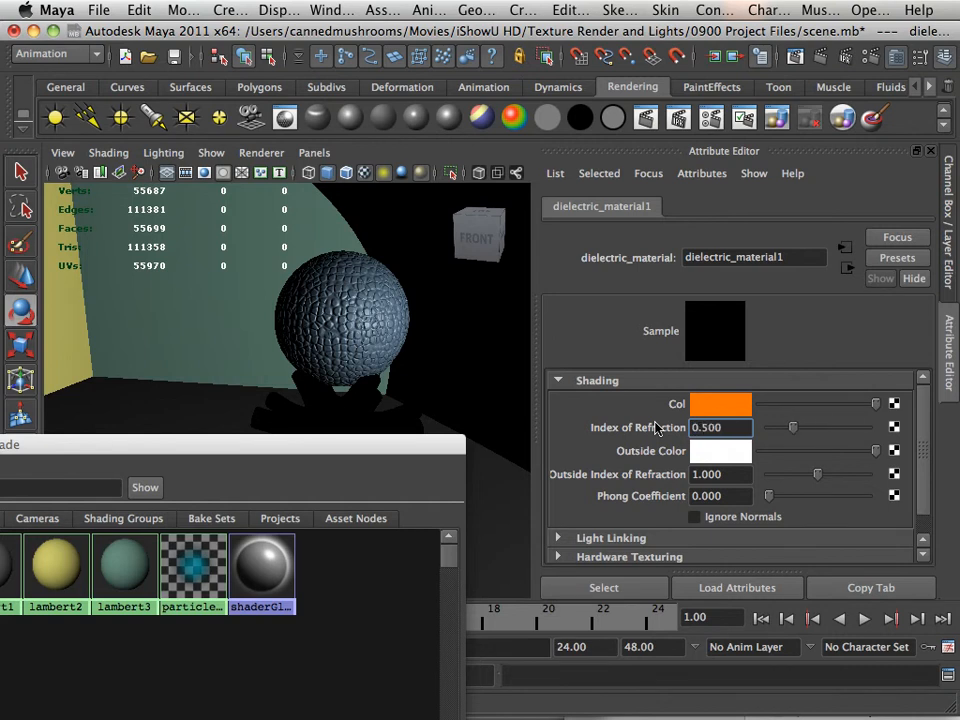
click(648, 120)
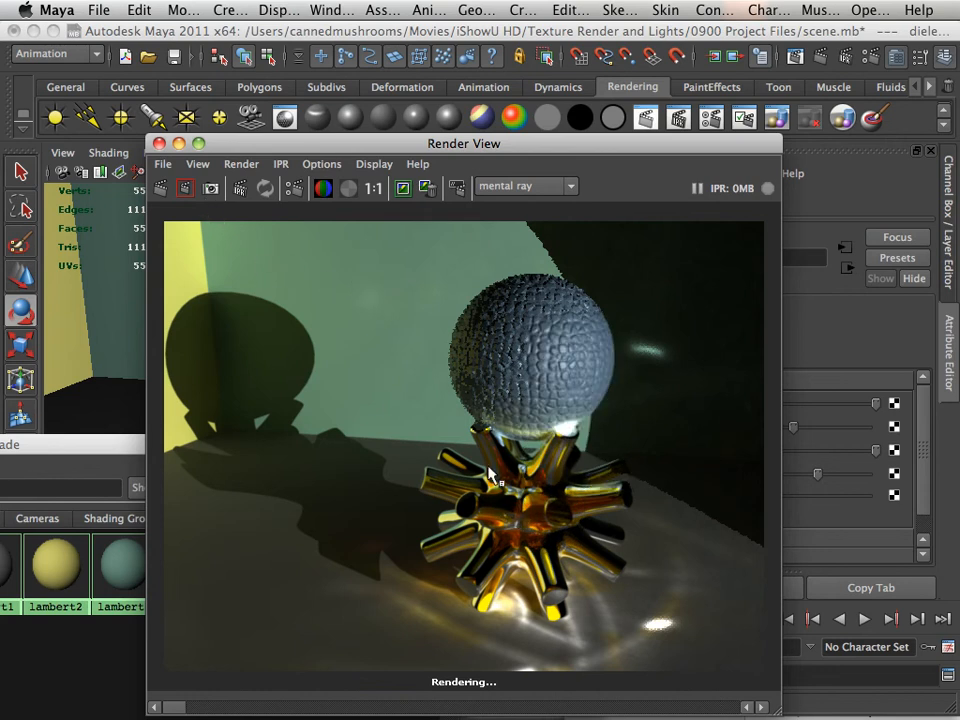
click(159, 144)
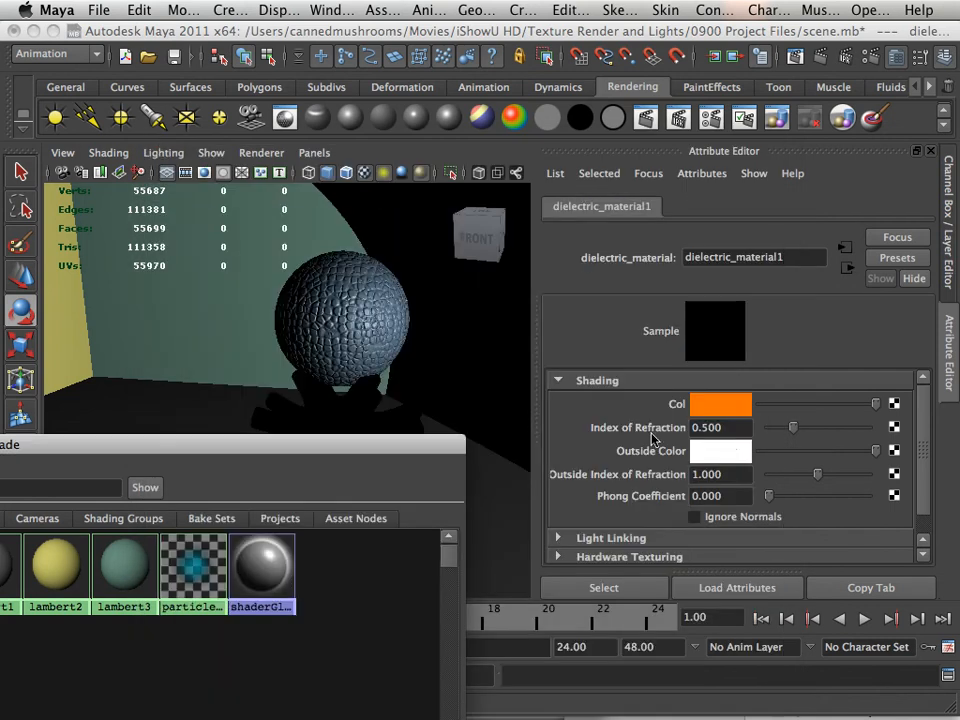
Set the dielectric material's Index of Refraction to 4 and render the frame to compare the glass look
double_click(704, 428)
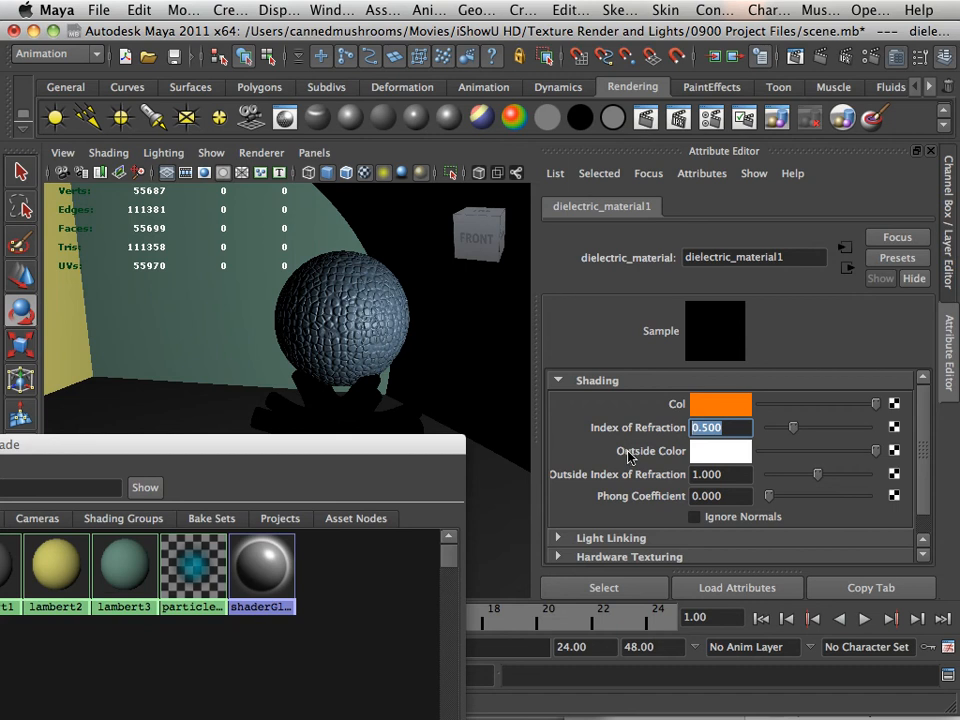
text(4)
key(Return)
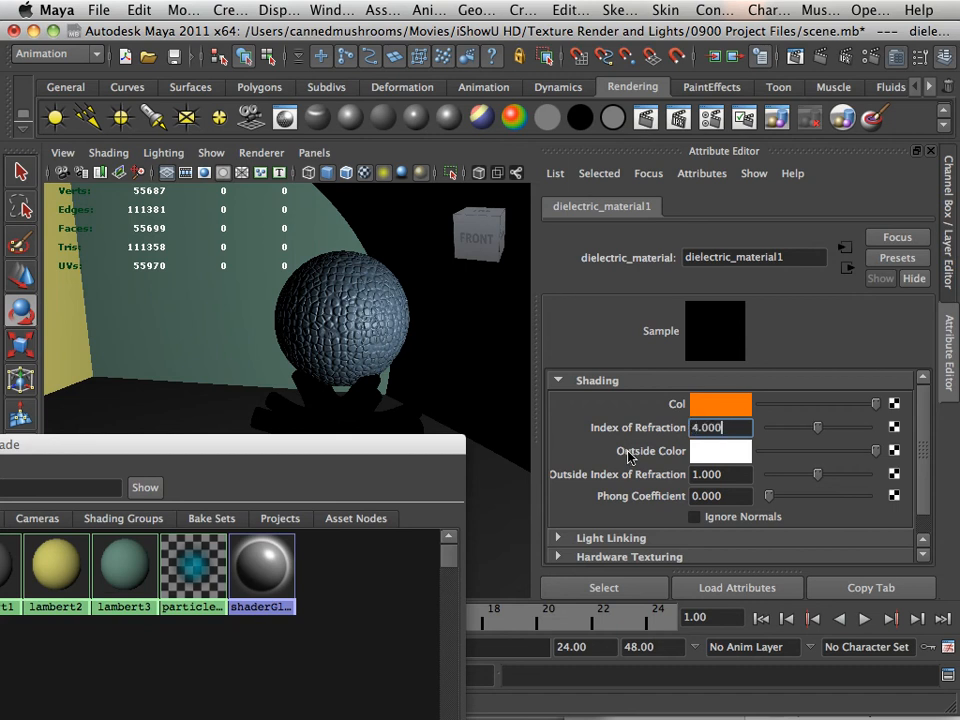
click(645, 120)
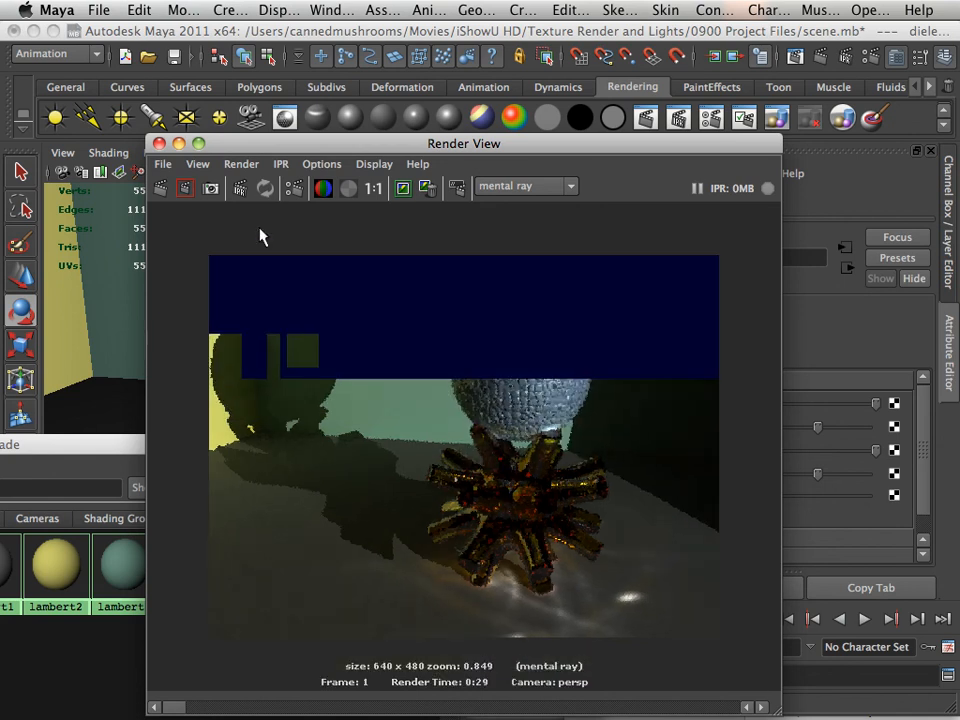
click(179, 144)
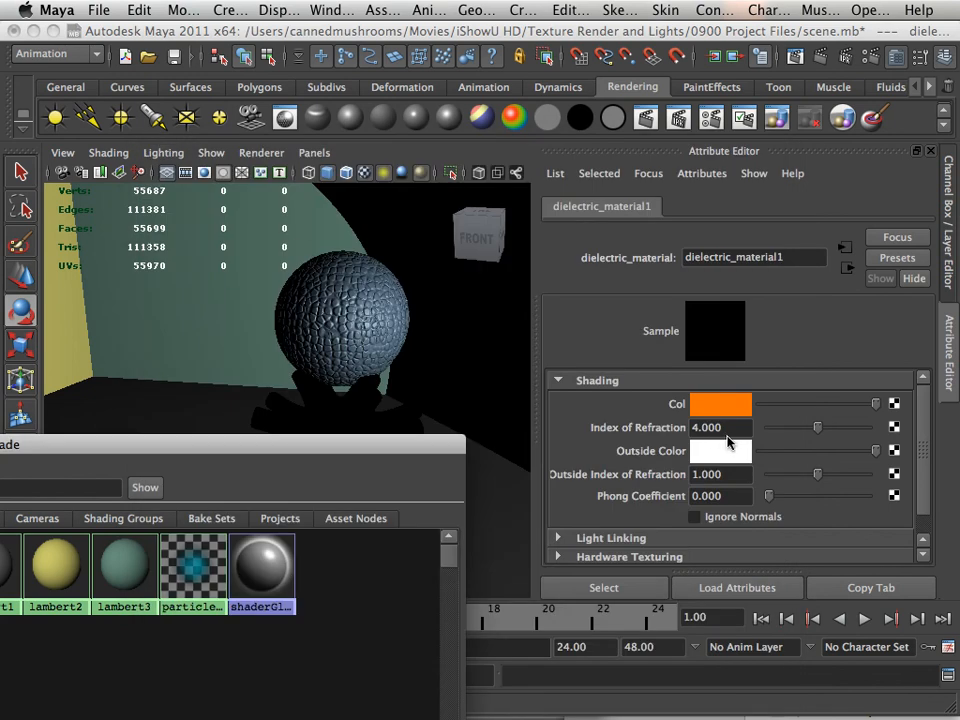
Set the dielectric material's Index of Refraction to 1.5
text(1.)
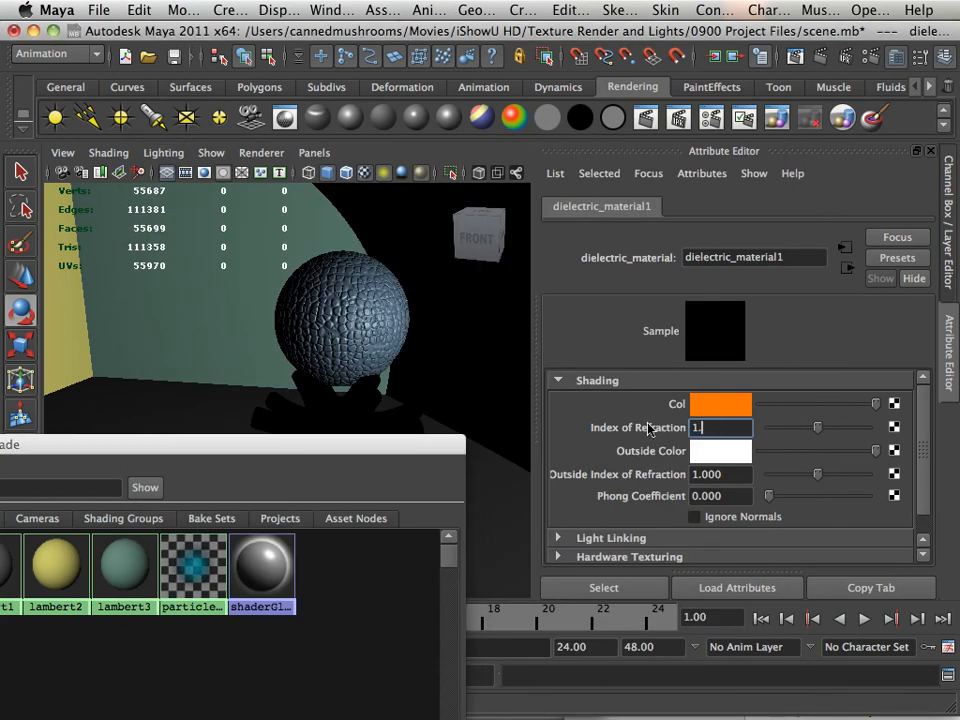
text(5)
key(Return)
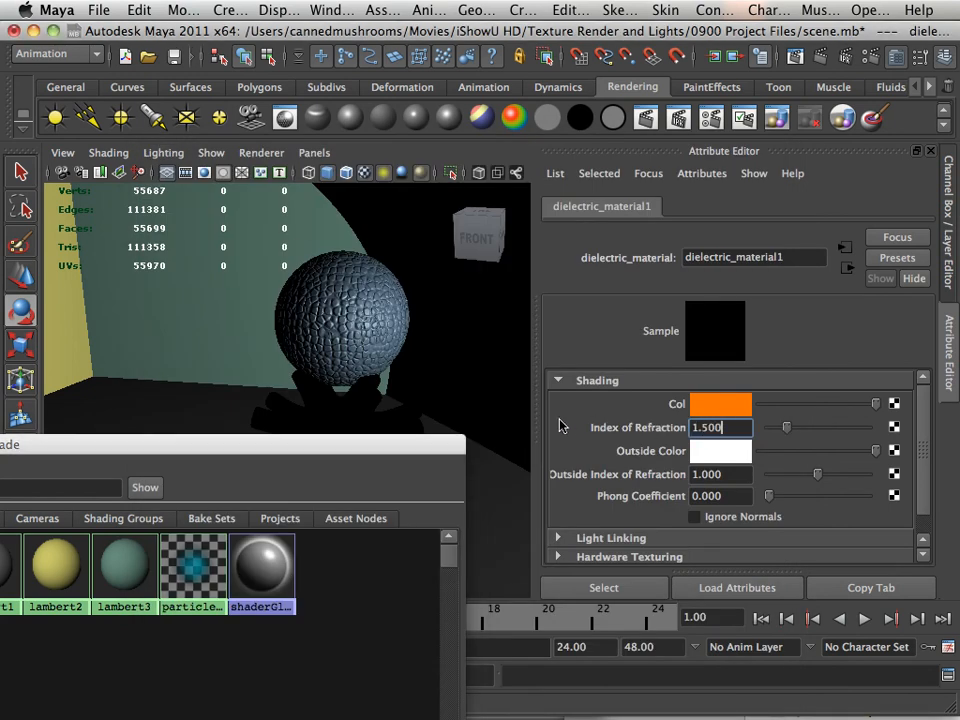